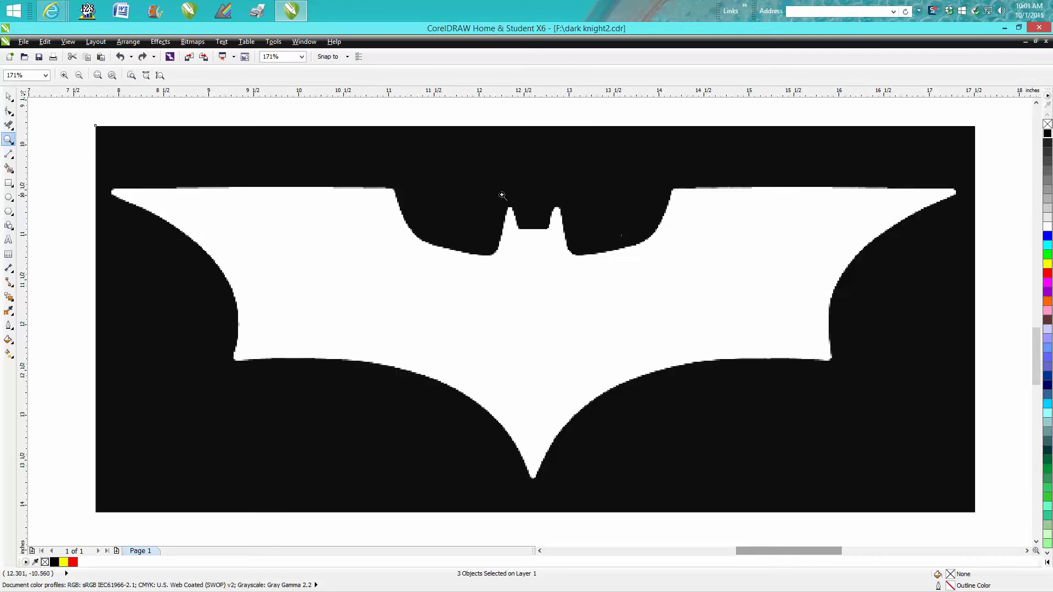
Zoom in on the bat's ear to inspect its edges, then select the black bat image.
{"action": "left_click_drag", "start_coordinate": [502, 196], "coordinate": [530, 243]}
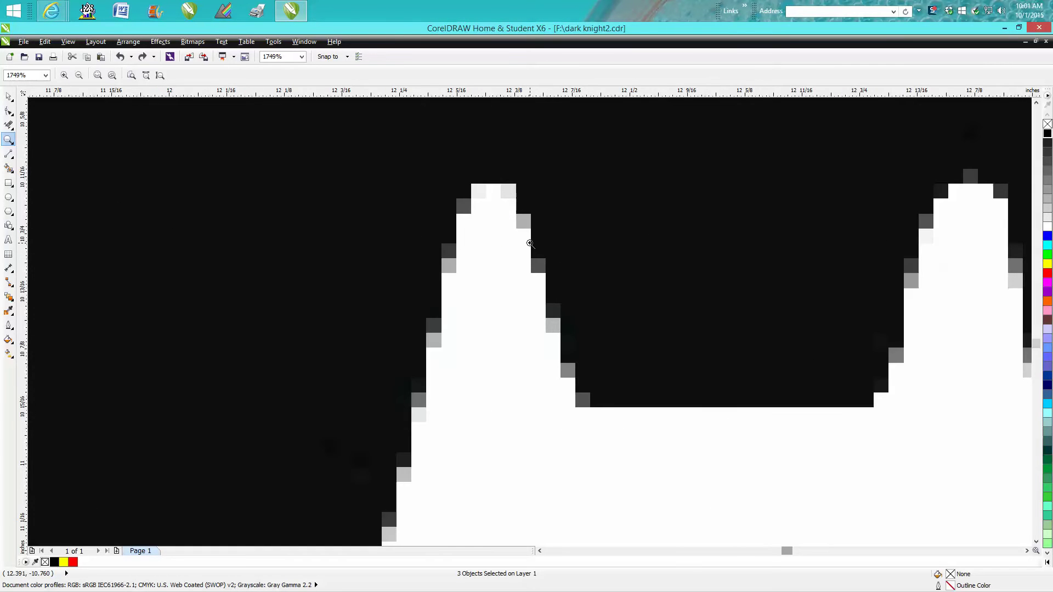
{"action": "scroll", "coordinate": [530, 243], "scroll_direction": "down", "scroll_amount": 5}
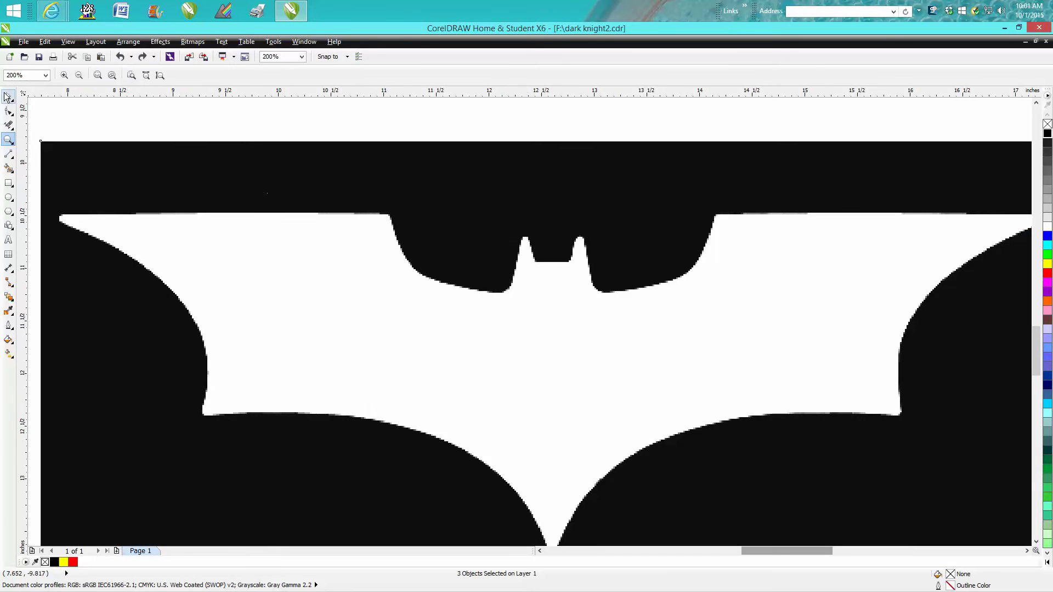
{"action": "left_click", "coordinate": [7, 97]}
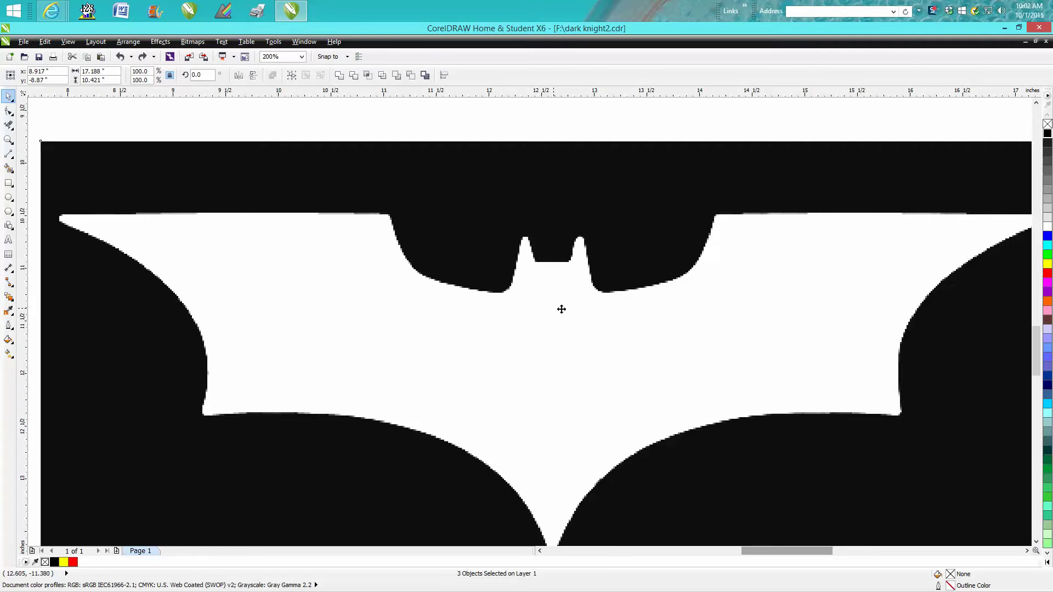
{"action": "scroll", "coordinate": [565, 308], "scroll_direction": "down", "scroll_amount": 2}
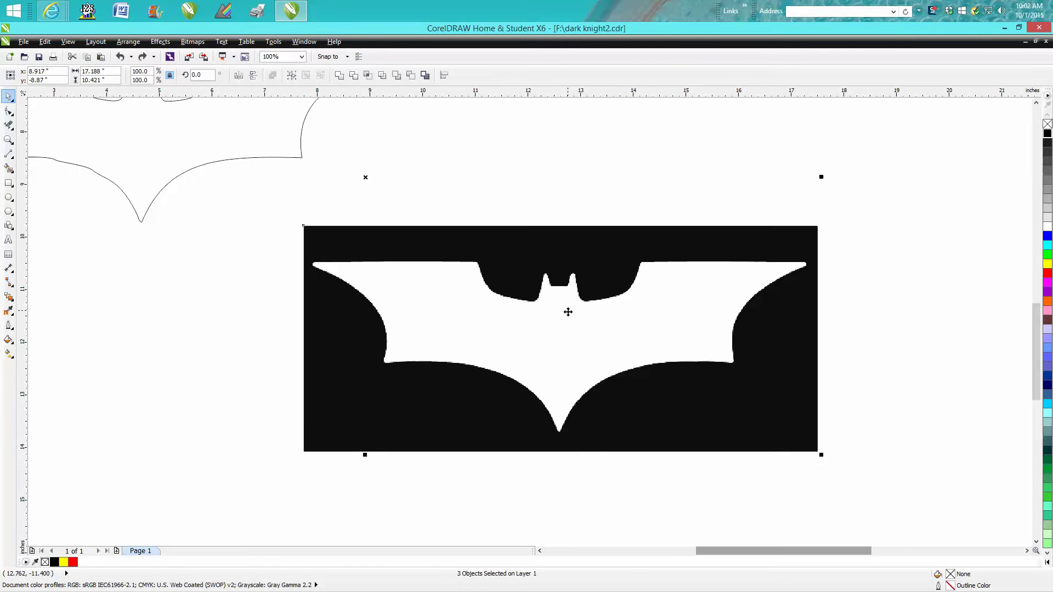
{"action": "scroll", "coordinate": [809, 340], "scroll_direction": "down", "scroll_amount": 2}
{"action": "left_click", "coordinate": [908, 373]}
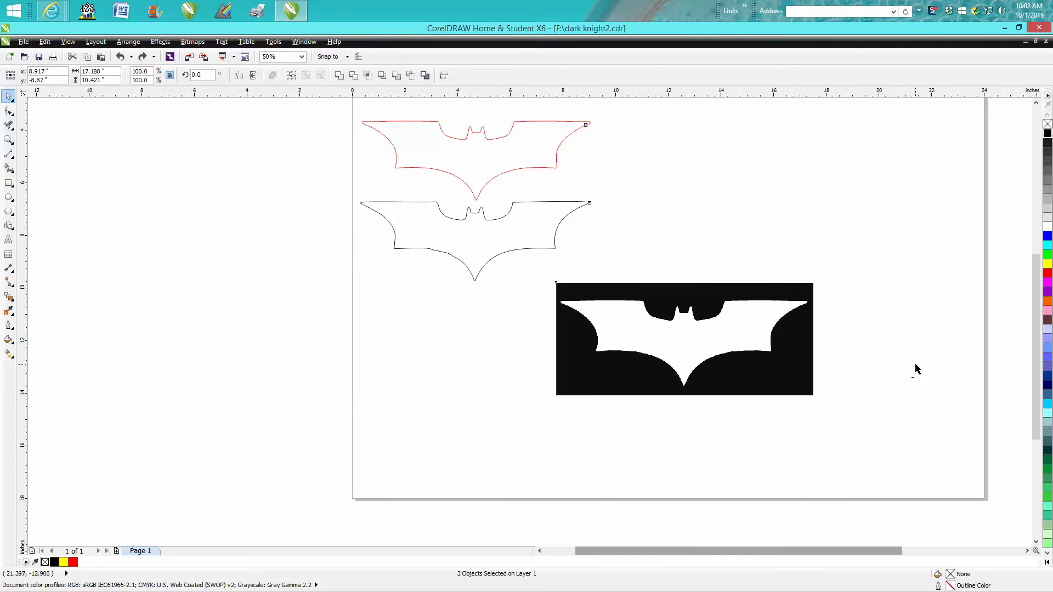
{"action": "left_click", "coordinate": [685, 317]}
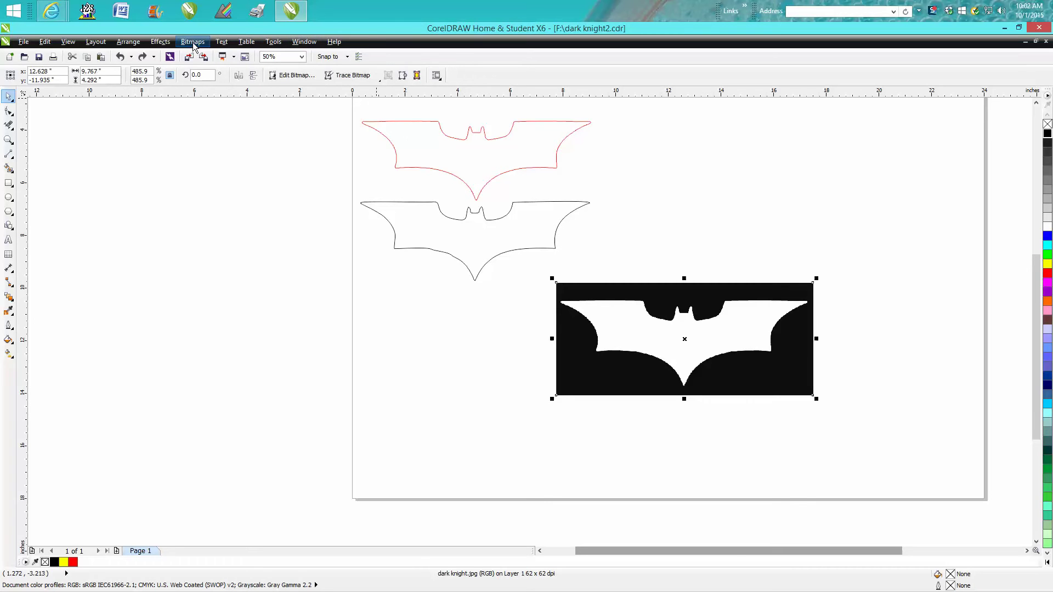
Convert the bat image to a 300 dpi Black and White (1-bit) bitmap.
{"action": "left_click", "coordinate": [193, 46]}
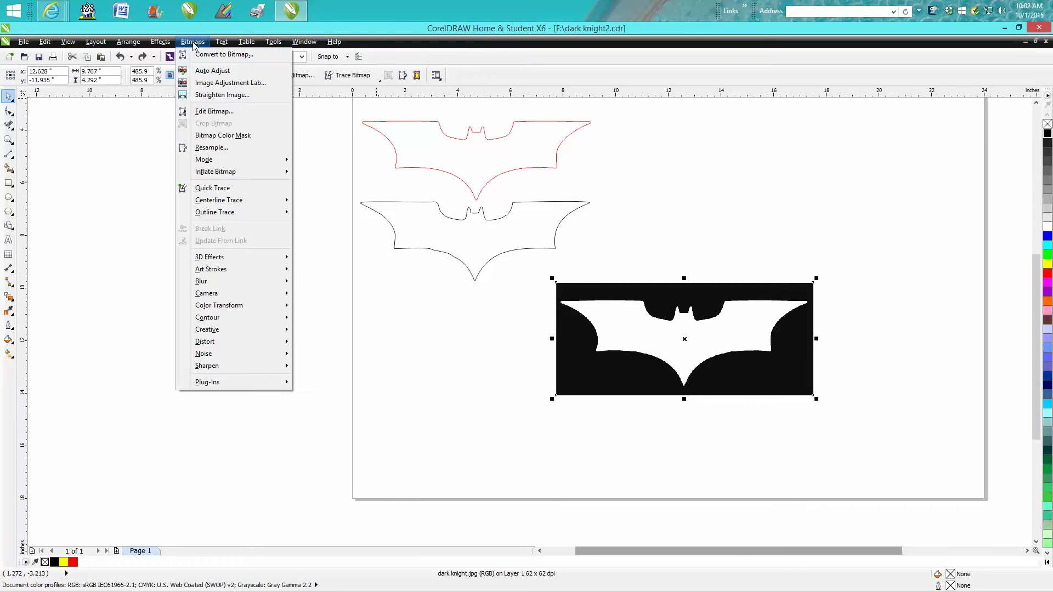
{"action": "left_click", "coordinate": [204, 58]}
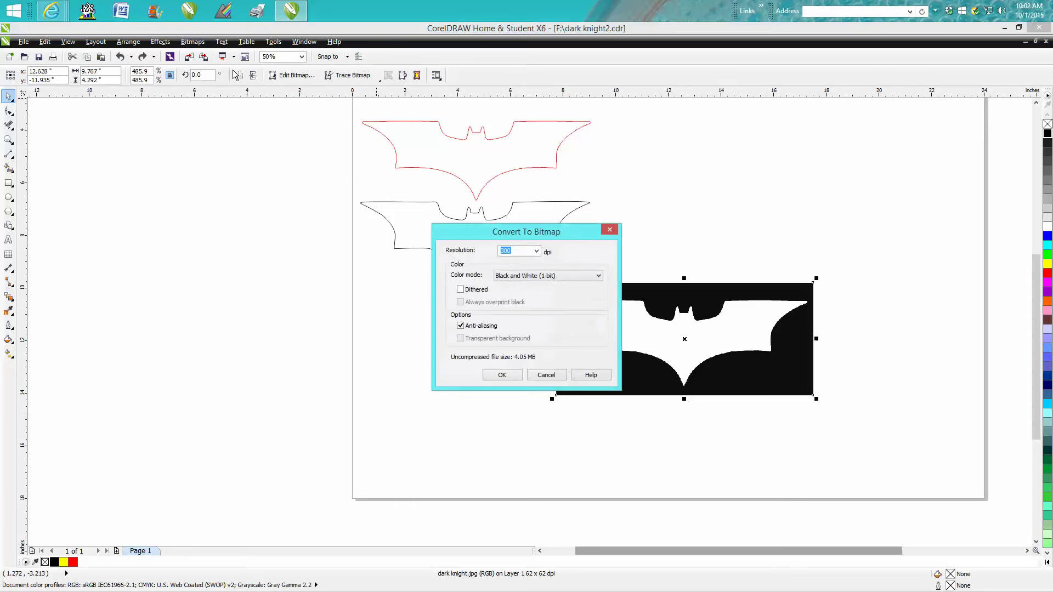
{"action": "left_click", "coordinate": [503, 375]}
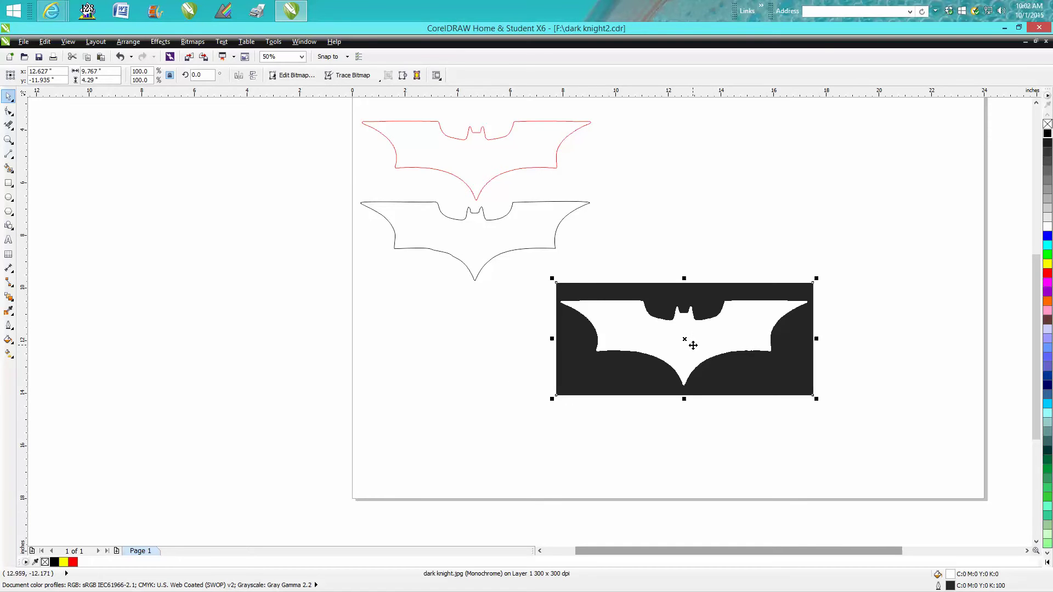
Start a Clipart outline trace of the bat bitmap.
{"action": "left_click", "coordinate": [193, 42]}
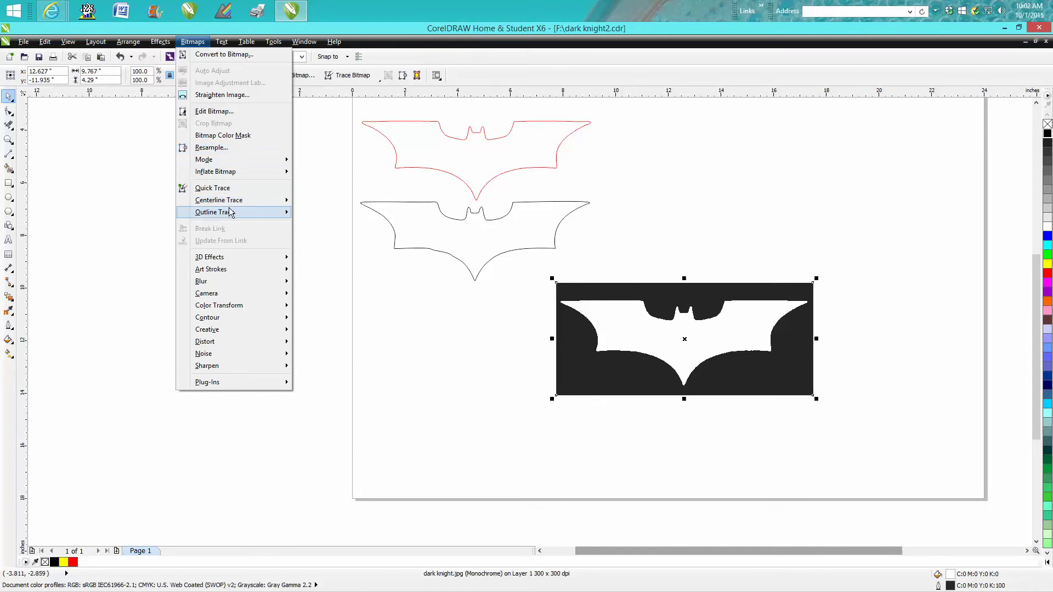
{"action": "mouse_move", "coordinate": [231, 212]}
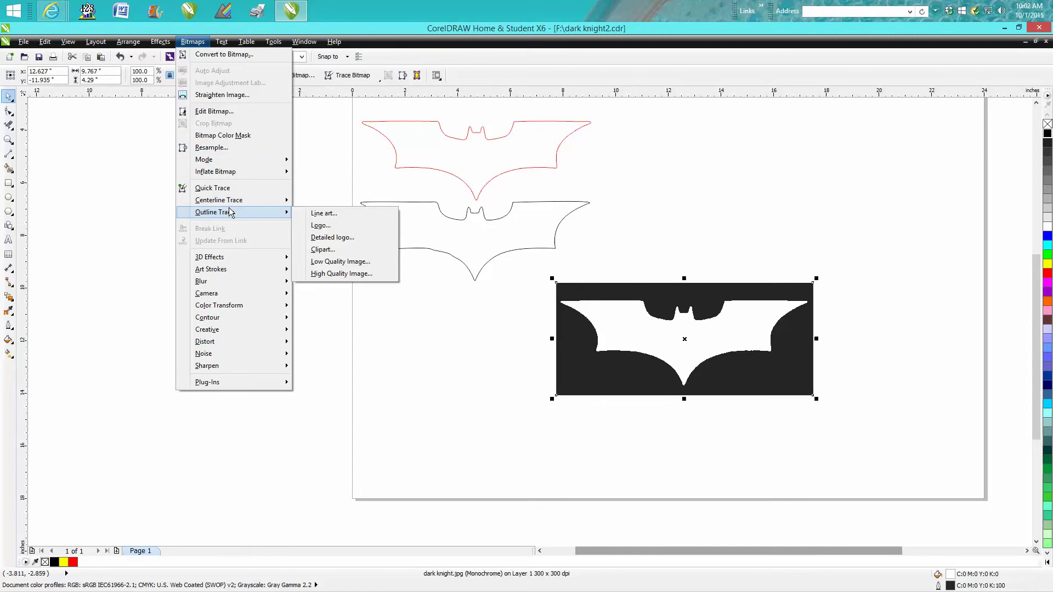
{"action": "left_click", "coordinate": [313, 250]}
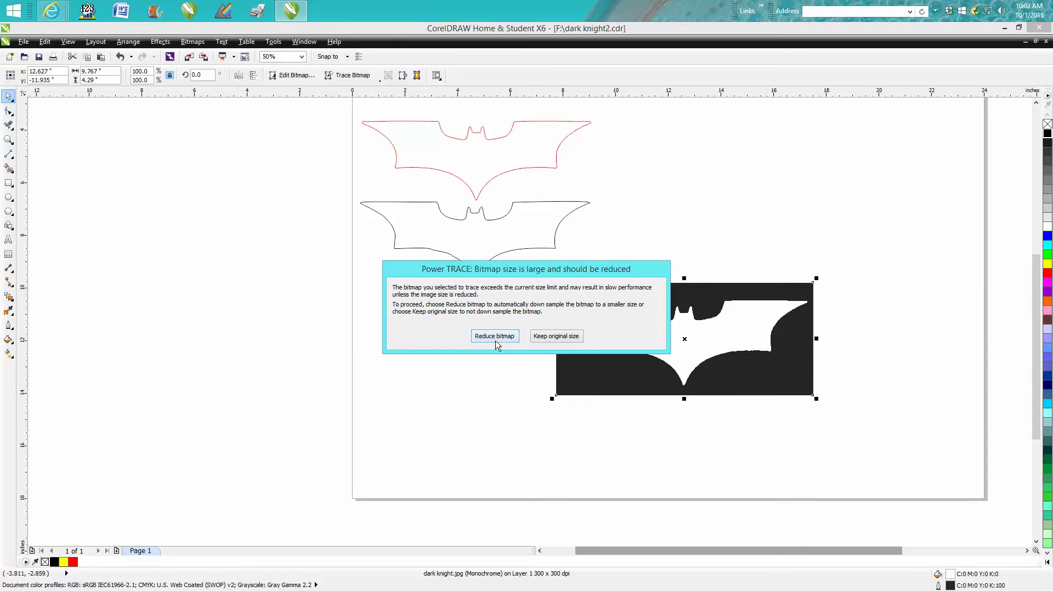
Trace the reduced bitmap into a bat curve, move it up-right and outline it red.
{"action": "left_click", "coordinate": [494, 340]}
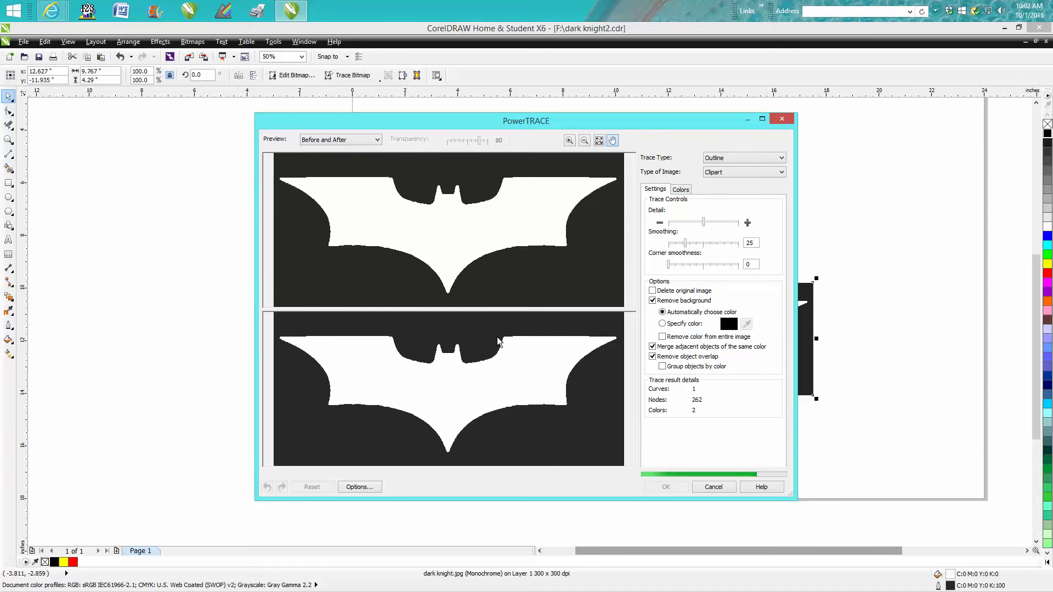
{"action": "left_click", "coordinate": [666, 487]}
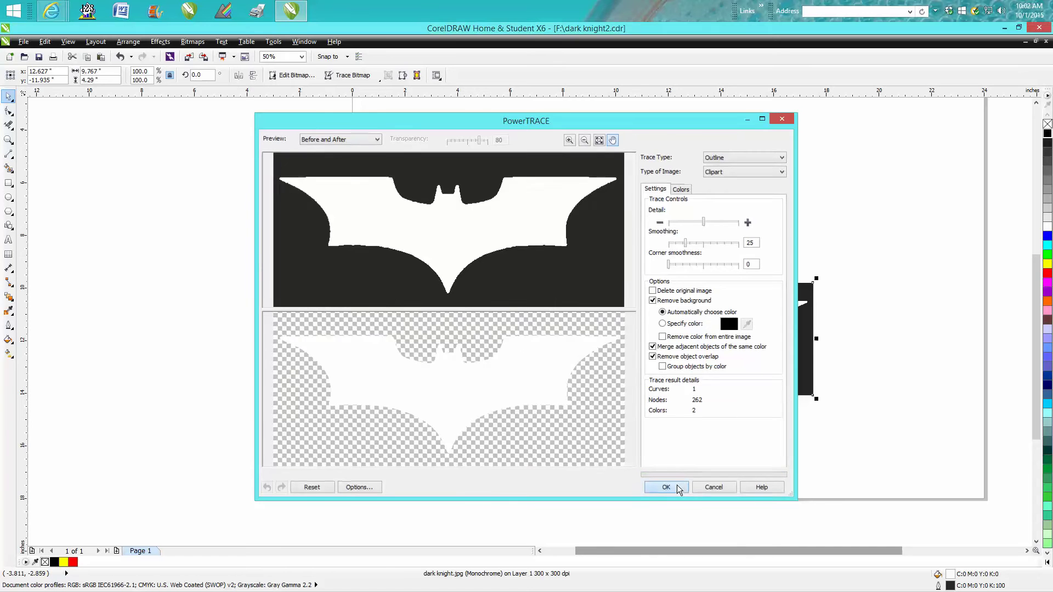
{"action": "mouse_move", "coordinate": [674, 347]}
{"action": "left_mouse_down"}
{"action": "mouse_move", "coordinate": [757, 219]}
{"action": "mouse_move", "coordinate": [768, 230]}
{"action": "left_mouse_up"}
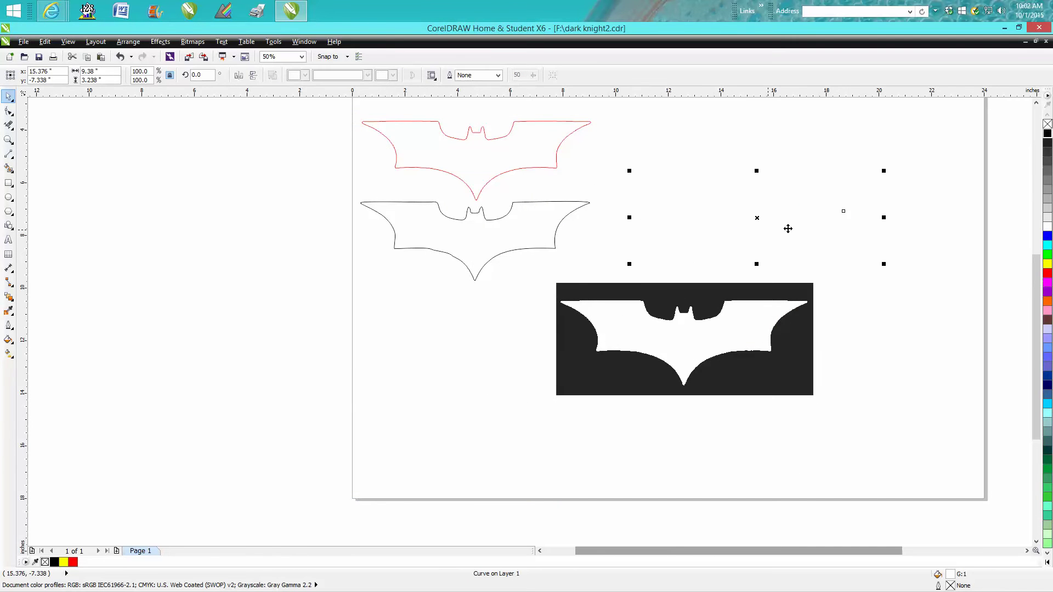
{"action": "right_click", "coordinate": [1048, 274]}
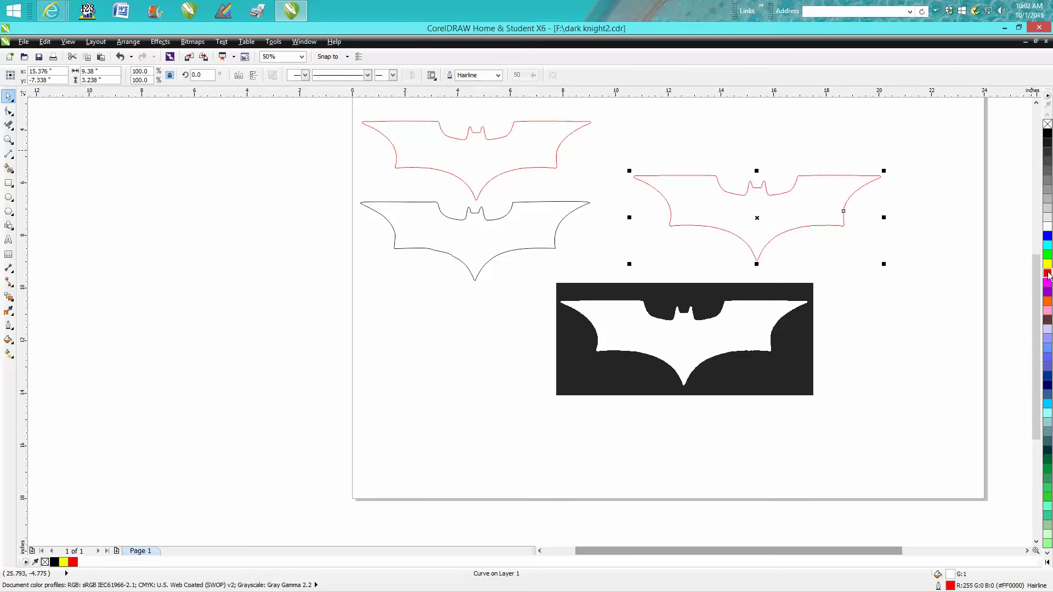
Delete the original black bat bitmap.
{"action": "left_click", "coordinate": [789, 322]}
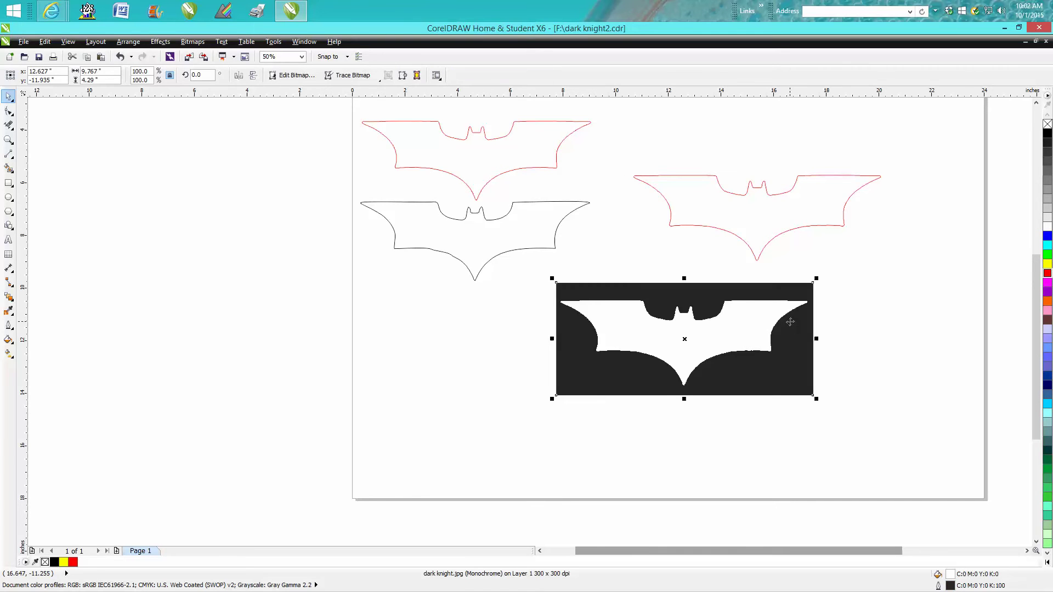
{"action": "key", "text": "Delete"}
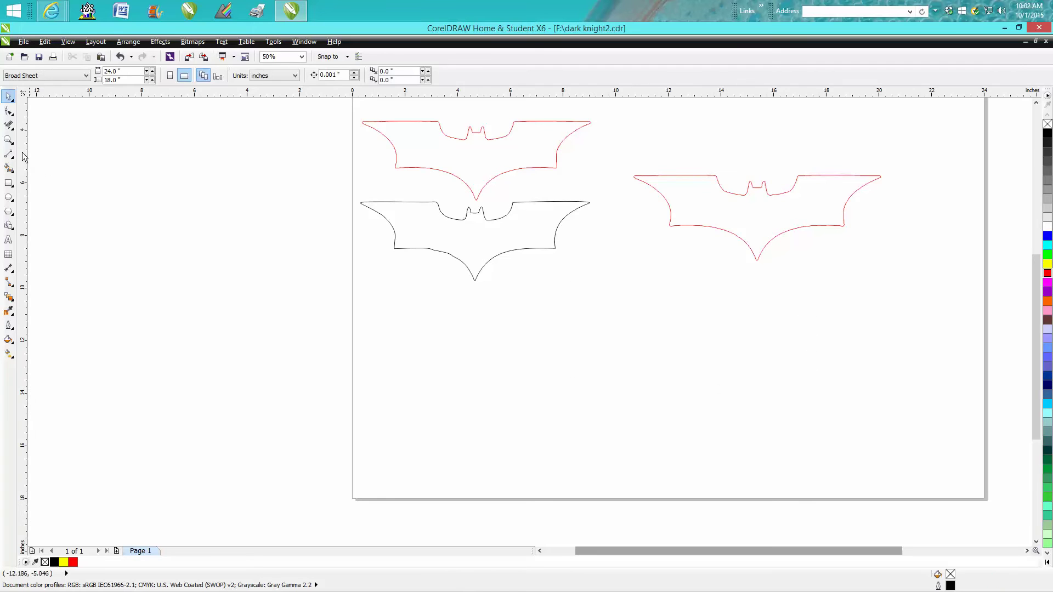
{"action": "left_click", "coordinate": [9, 139]}
{"action": "left_click_drag", "start_coordinate": [635, 160], "coordinate": [907, 263]}
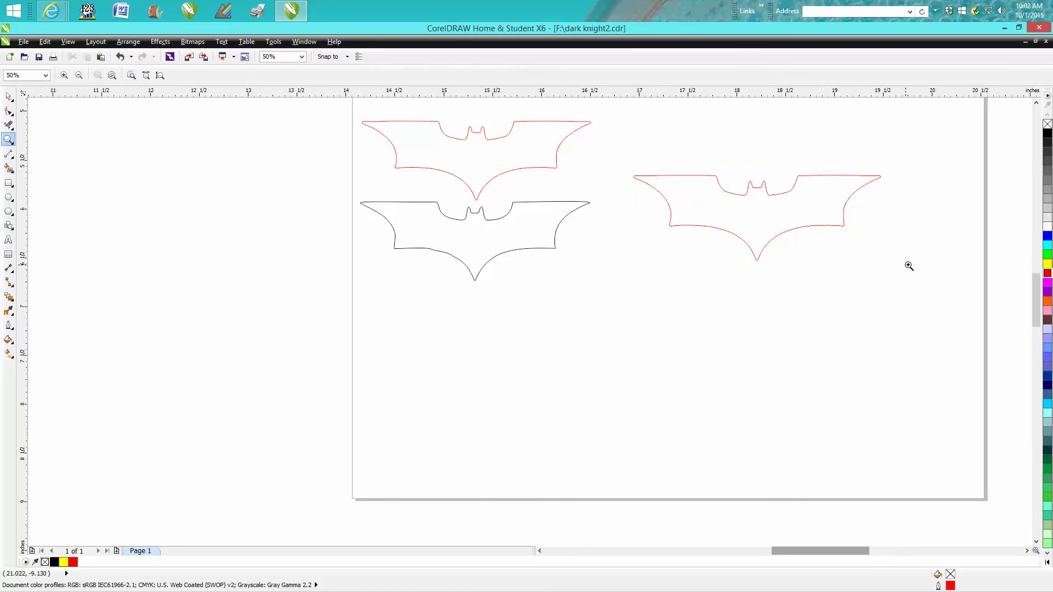
{"action": "left_click_drag", "start_coordinate": [447, 181], "coordinate": [580, 266]}
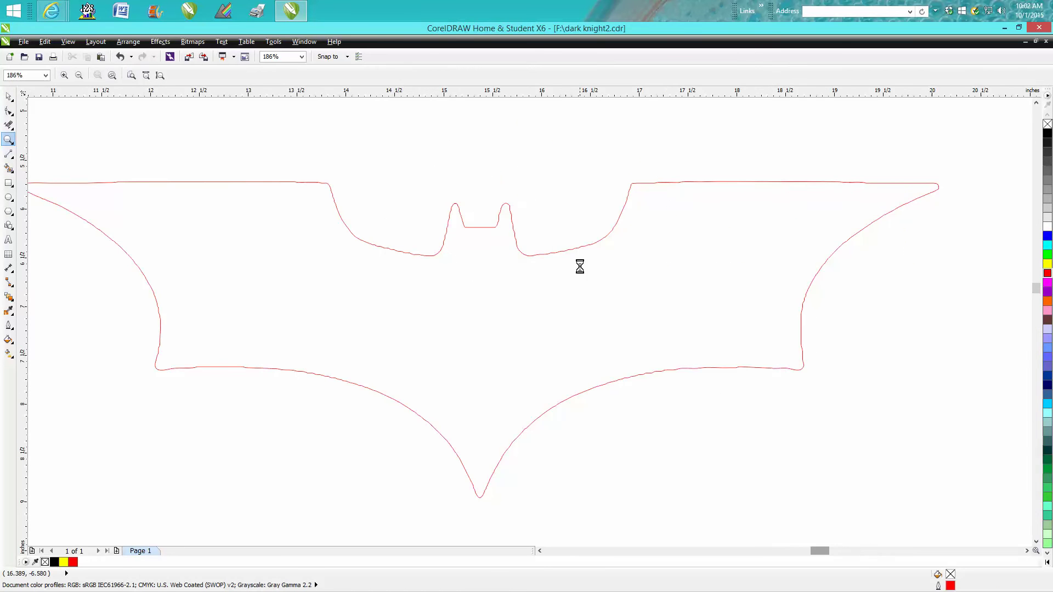
{"action": "right_click", "coordinate": [581, 267]}
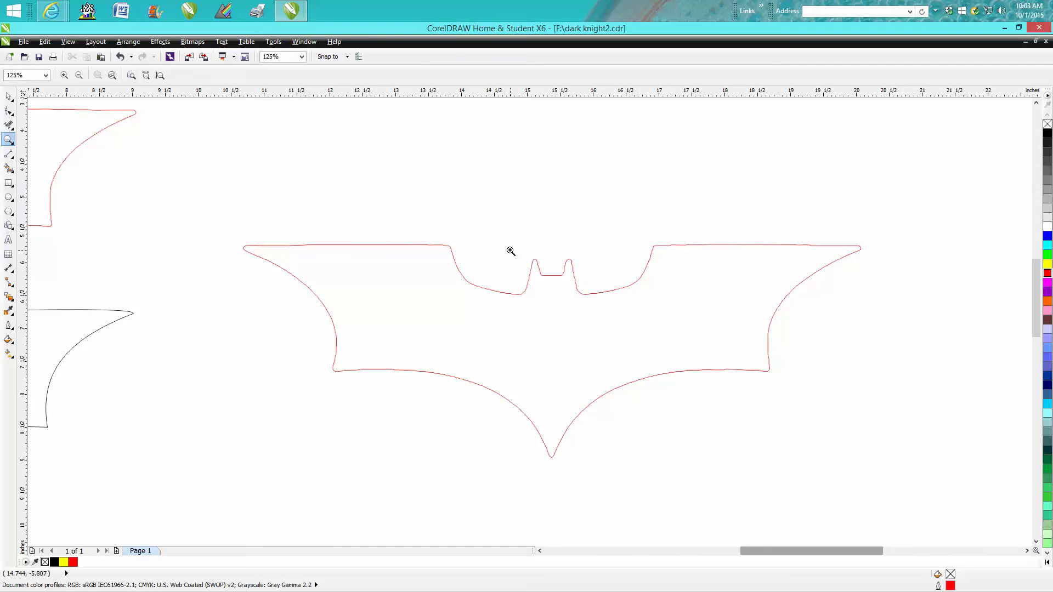
{"action": "left_click_drag", "start_coordinate": [524, 245], "coordinate": [590, 297]}
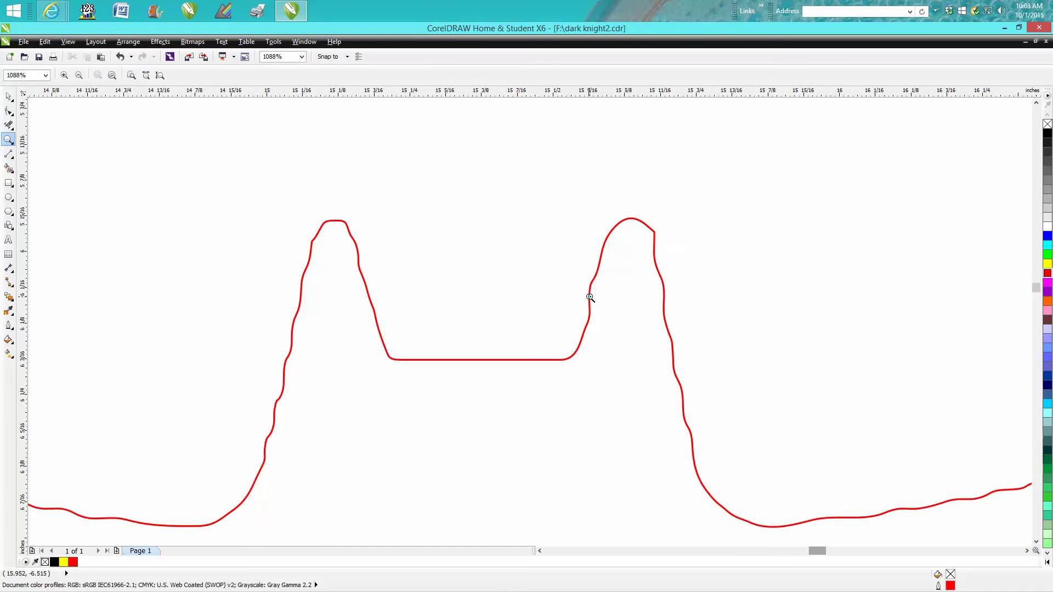
{"action": "right_click", "coordinate": [685, 372]}
{"action": "right_click", "coordinate": [685, 372]}
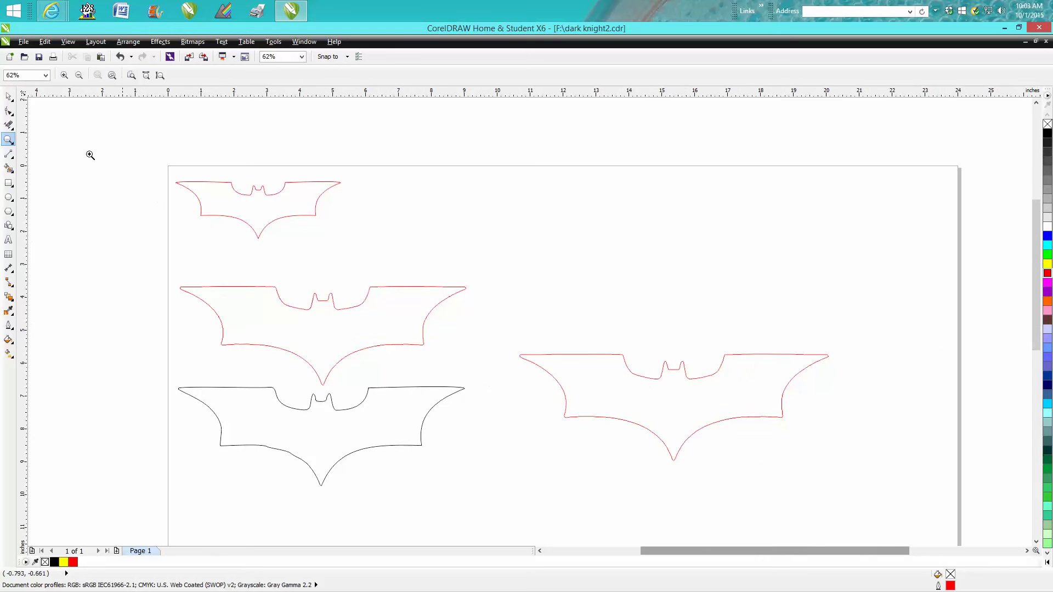
Apply a node reduction of 20 to all nodes of the right red bat.
{"action": "left_click", "coordinate": [10, 97]}
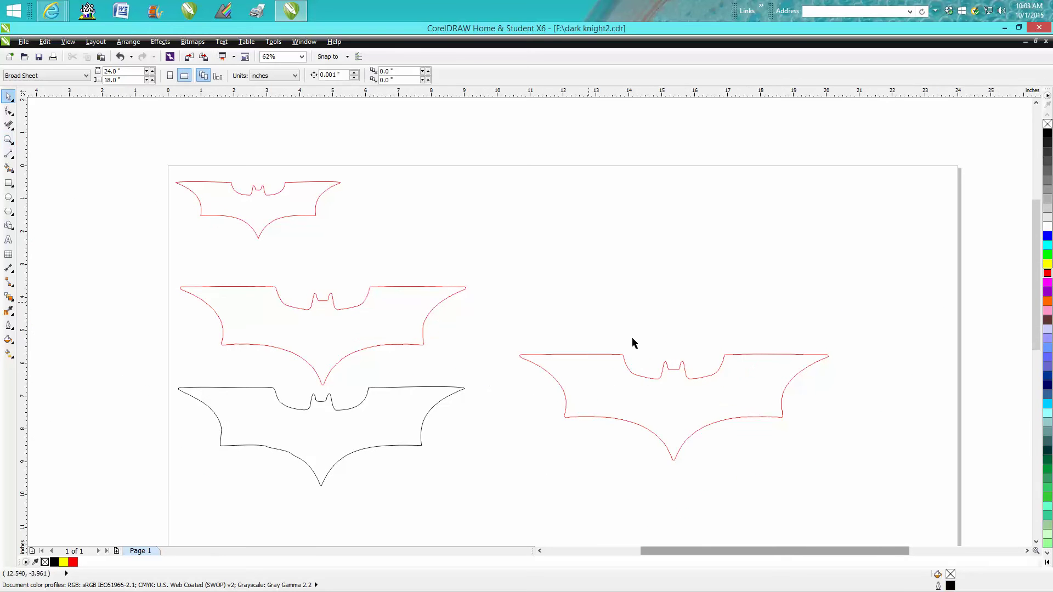
{"action": "left_click", "coordinate": [648, 379]}
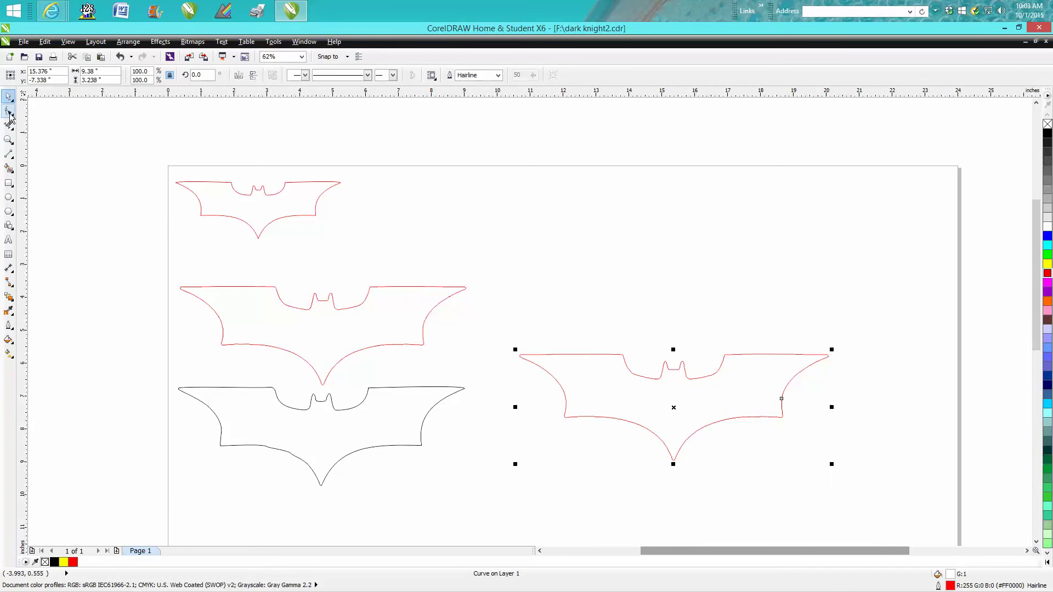
{"action": "left_click", "coordinate": [9, 112]}
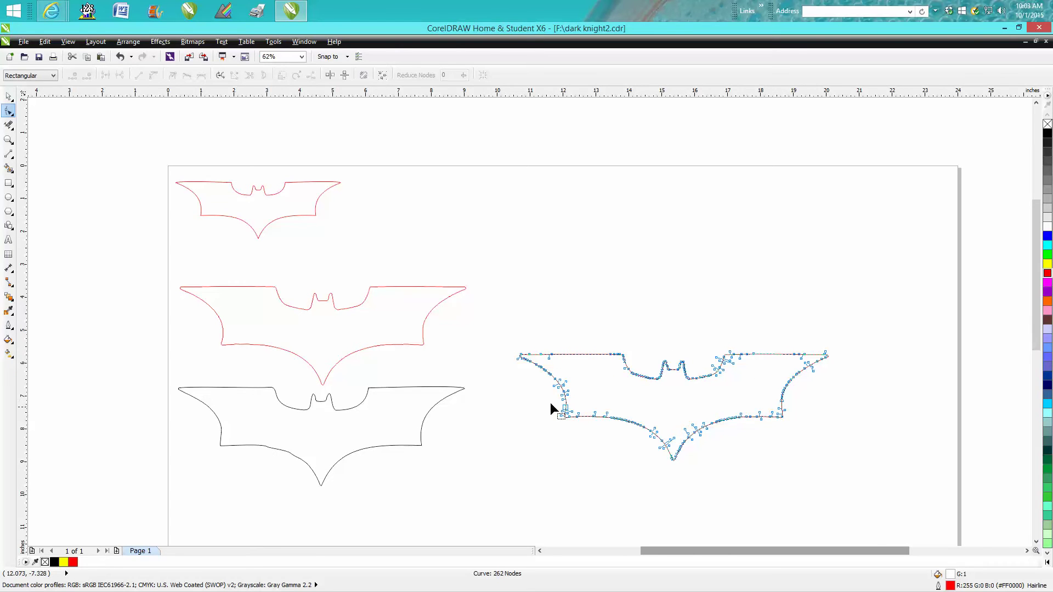
{"action": "left_click_drag", "start_coordinate": [502, 335], "coordinate": [845, 466]}
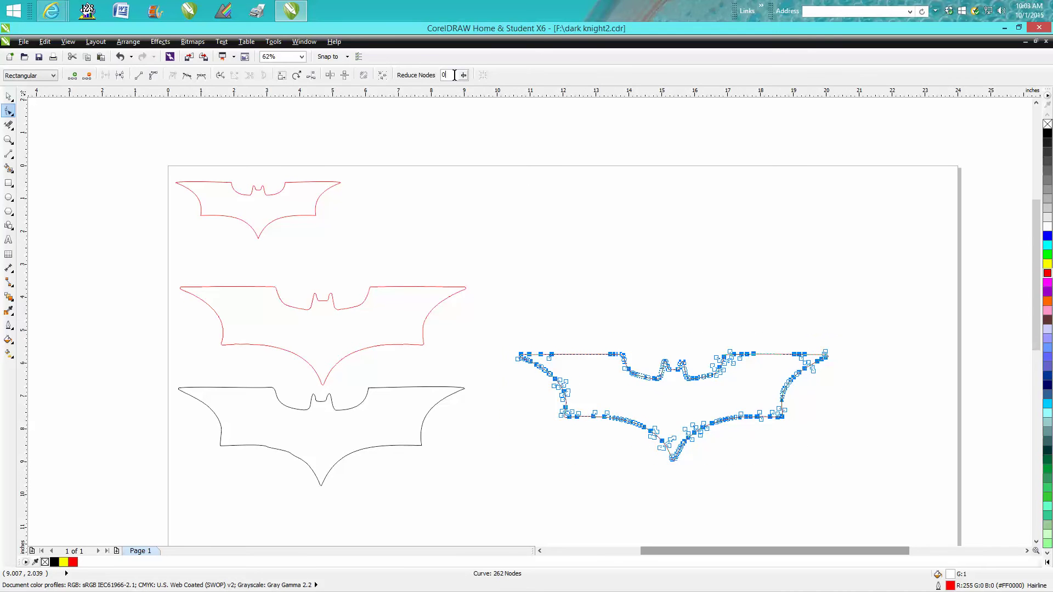
{"action": "double_click", "coordinate": [447, 75]}
{"action": "type", "text": "20"}
{"action": "key", "text": "Return"}
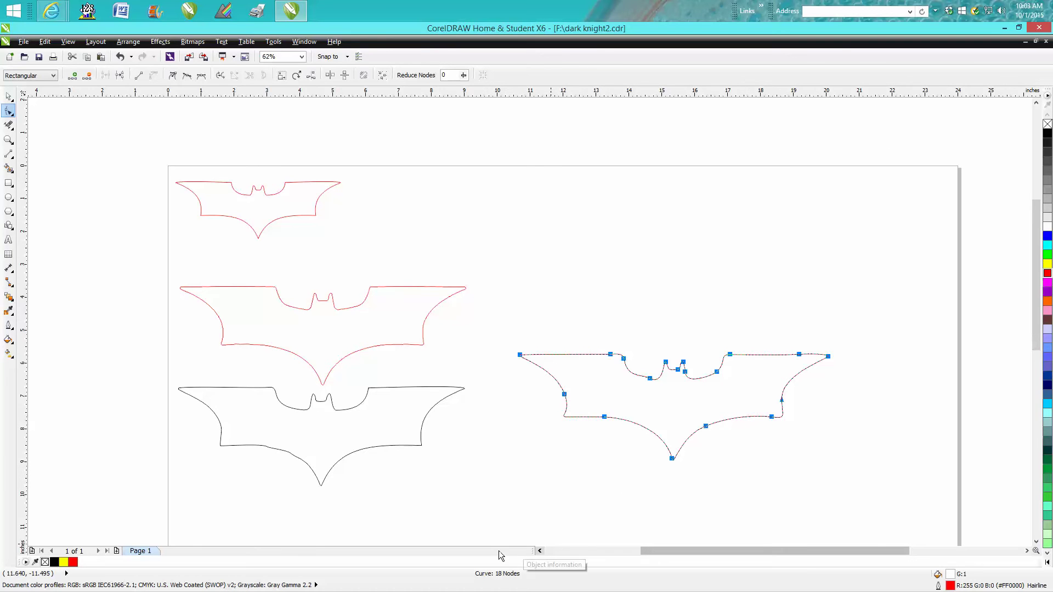
Undo the reduction, restoring the bat's 262 nodes for node editing.
{"action": "left_click", "coordinate": [7, 97]}
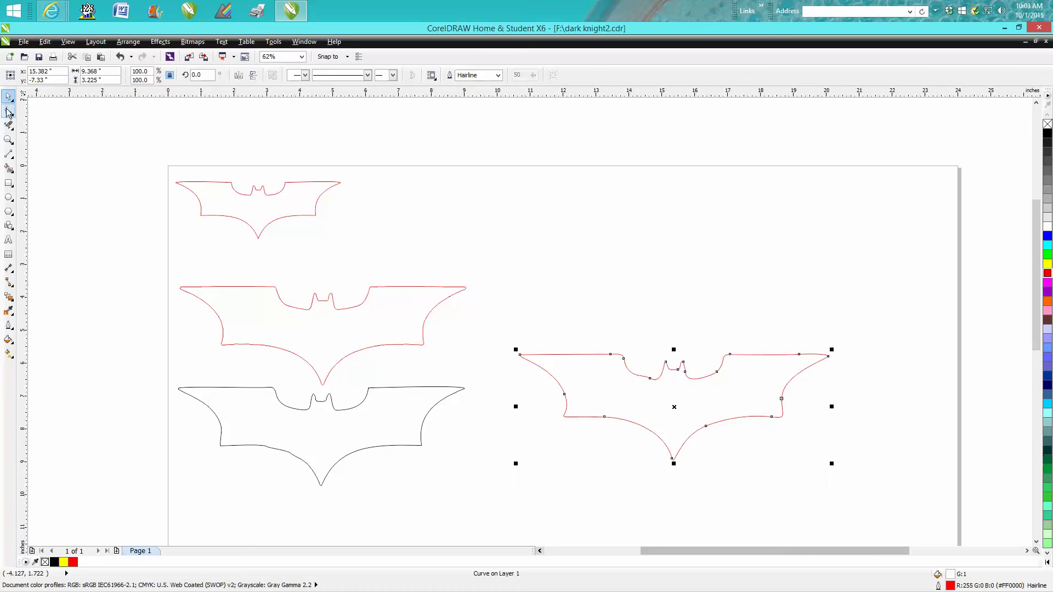
{"action": "left_click", "coordinate": [126, 59]}
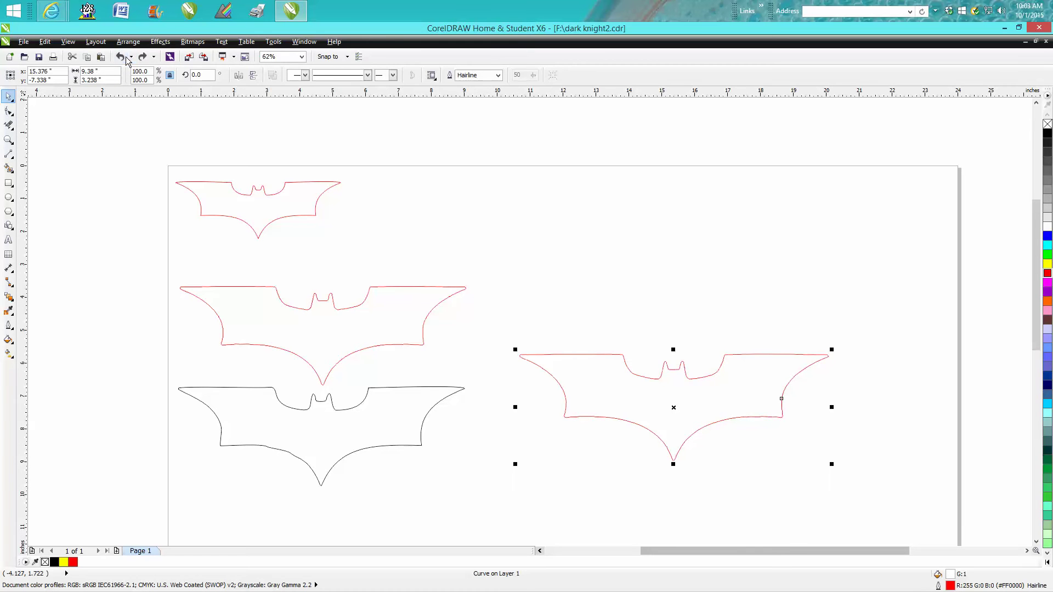
{"action": "left_click", "coordinate": [6, 113]}
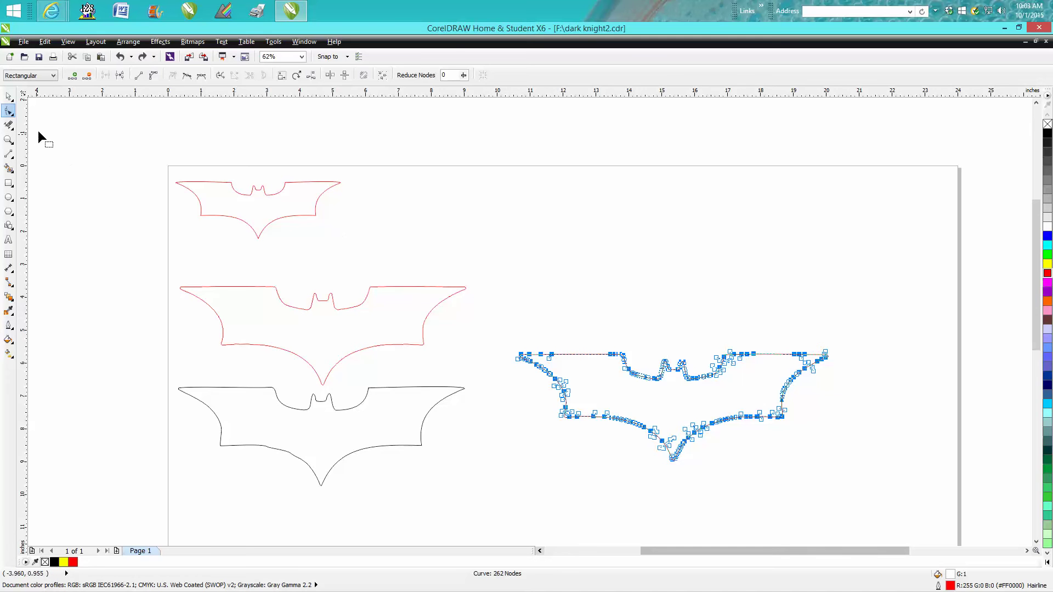
Reduce all nodes of the right red bat until it reads Curve: 18 Nodes.
{"action": "left_click_drag", "start_coordinate": [507, 327], "coordinate": [851, 465]}
{"action": "double_click", "coordinate": [454, 75]}
{"action": "key", "text": "Return"}
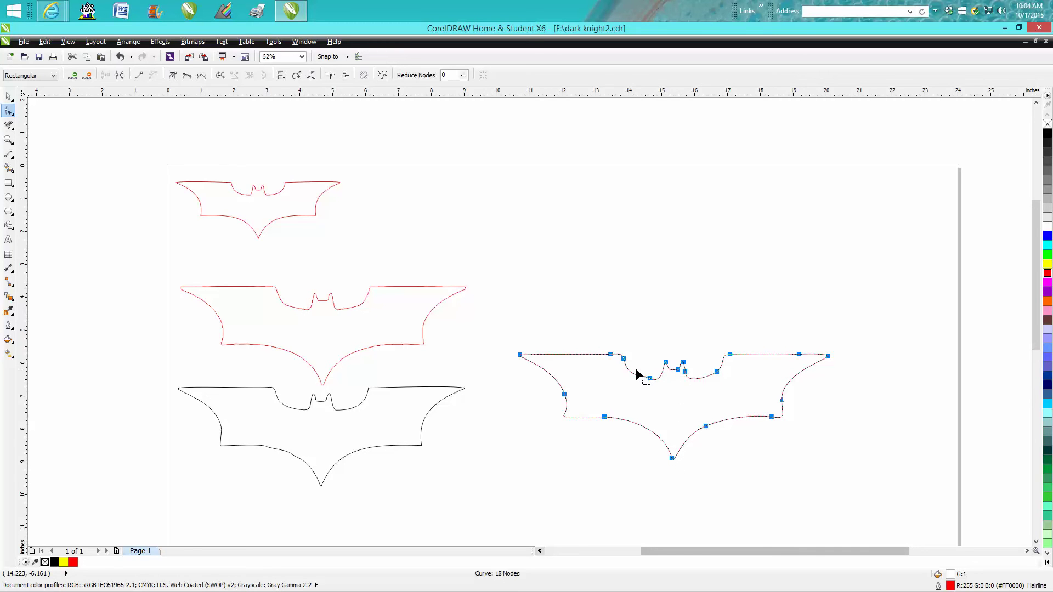
Compare node counts of the middle red and black bats, then delete the right red bat.
{"action": "left_click", "coordinate": [364, 302]}
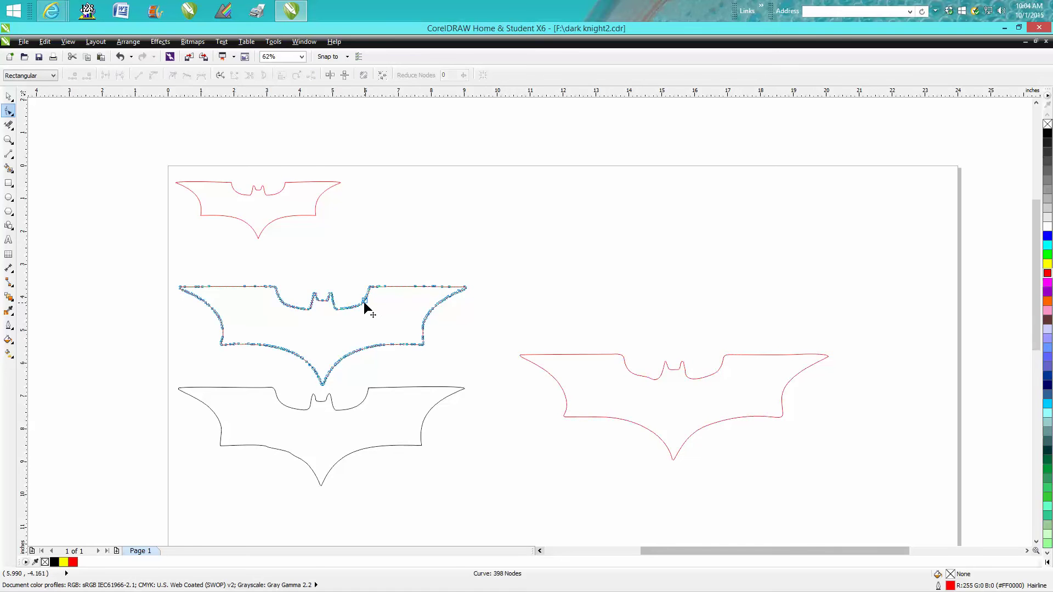
{"action": "left_click", "coordinate": [376, 388]}
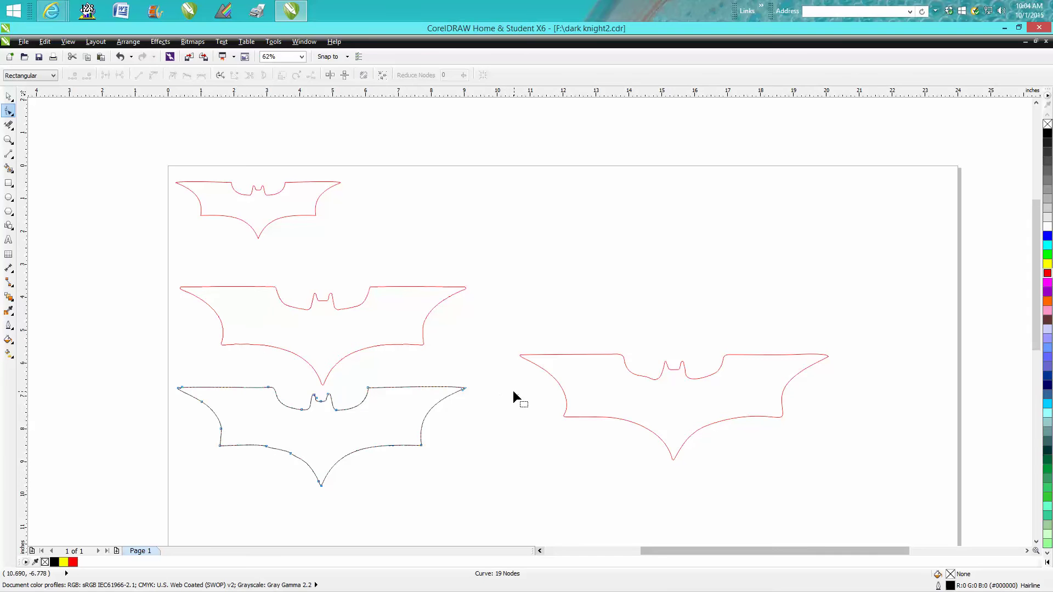
{"action": "left_click", "coordinate": [8, 96]}
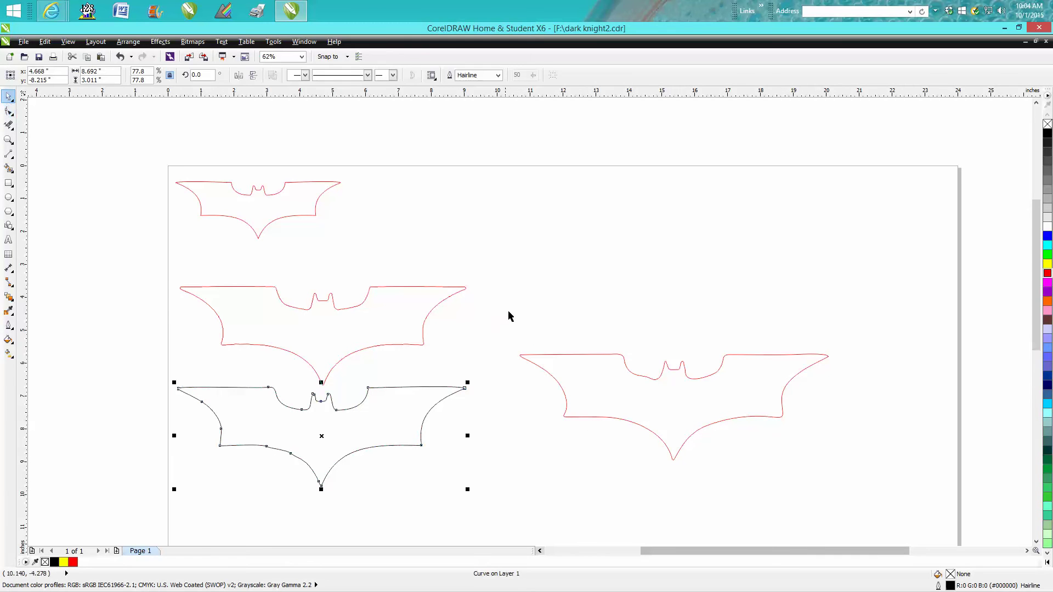
{"action": "left_click", "coordinate": [567, 357]}
{"action": "key", "text": "Delete"}
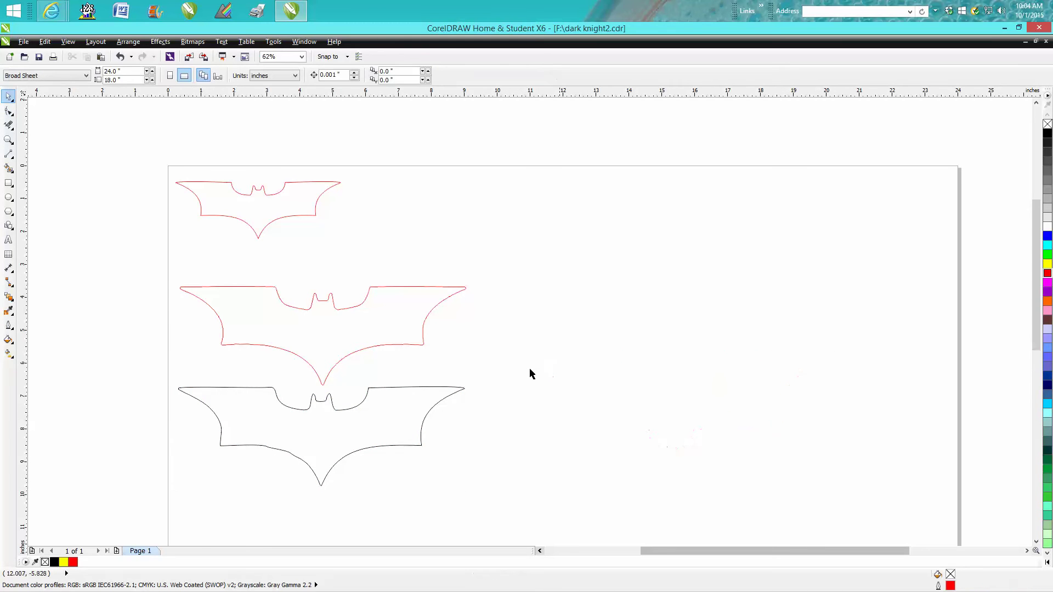
Centre the black bat and the 398-node red bat on the page, zoomed on the right half.
{"action": "left_click", "coordinate": [404, 387]}
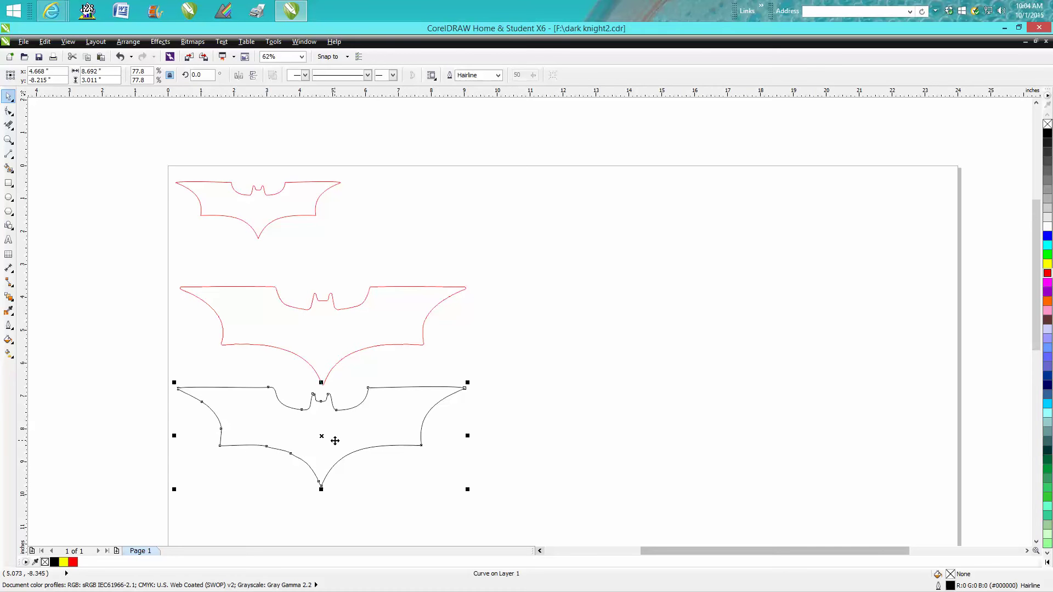
{"action": "key", "text": "Return"}
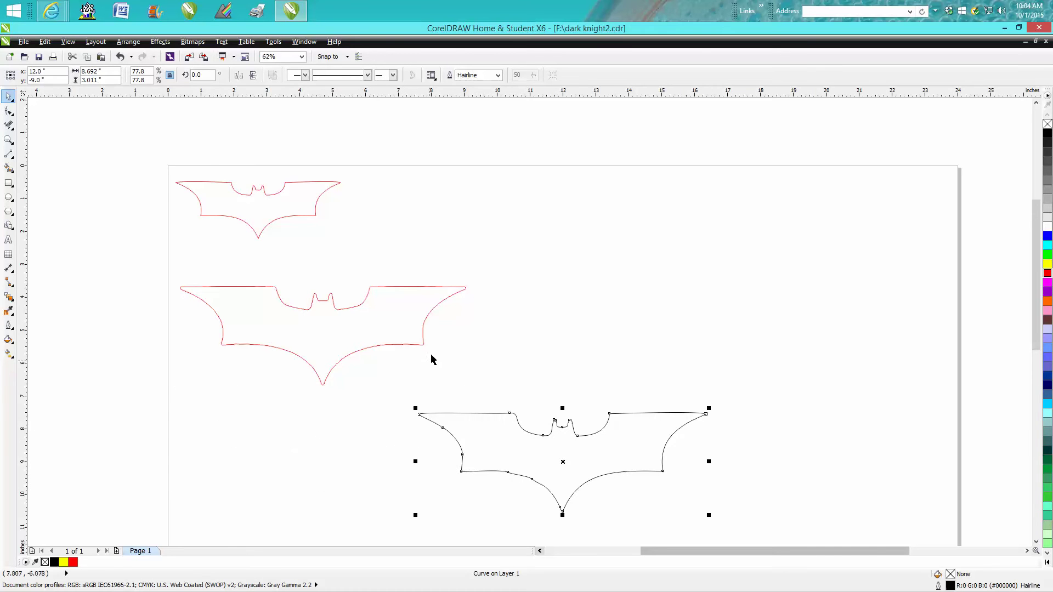
{"action": "left_click", "coordinate": [424, 349]}
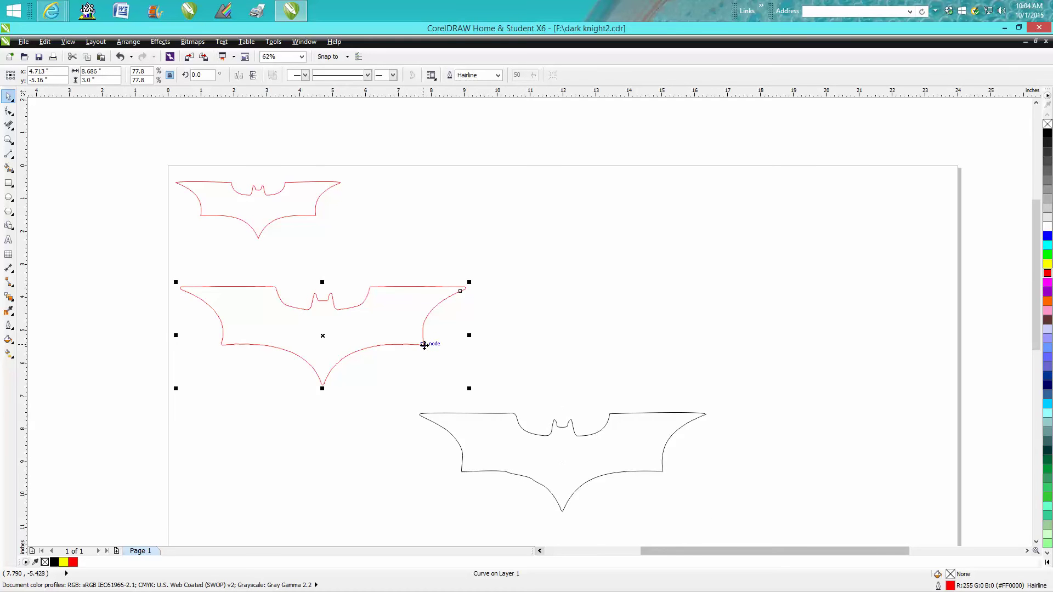
{"action": "key", "text": "ctrl+r"}
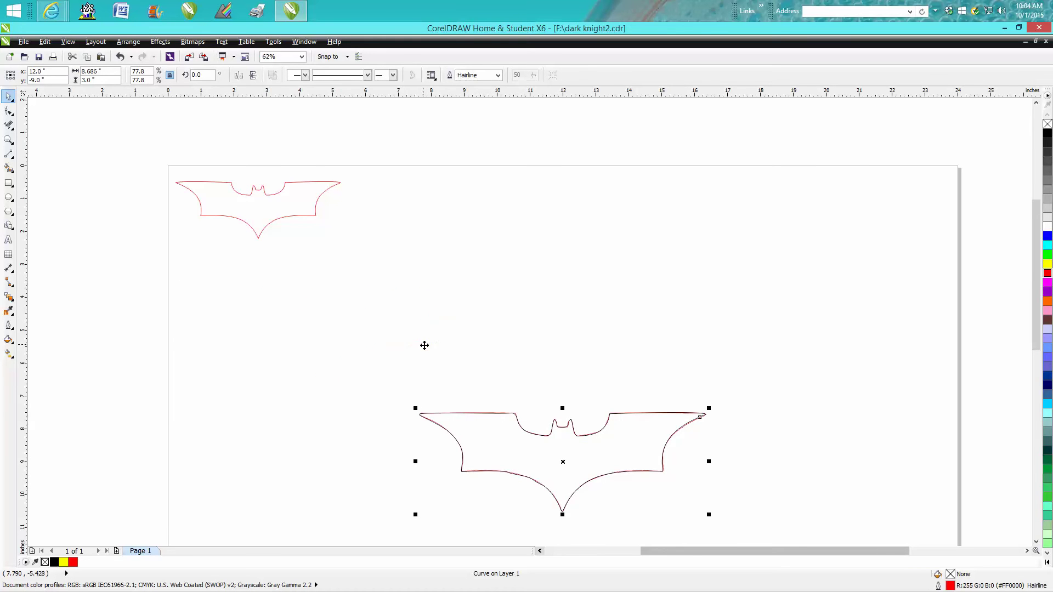
{"action": "left_click", "coordinate": [9, 140]}
{"action": "left_click_drag", "start_coordinate": [539, 401], "coordinate": [734, 515]}
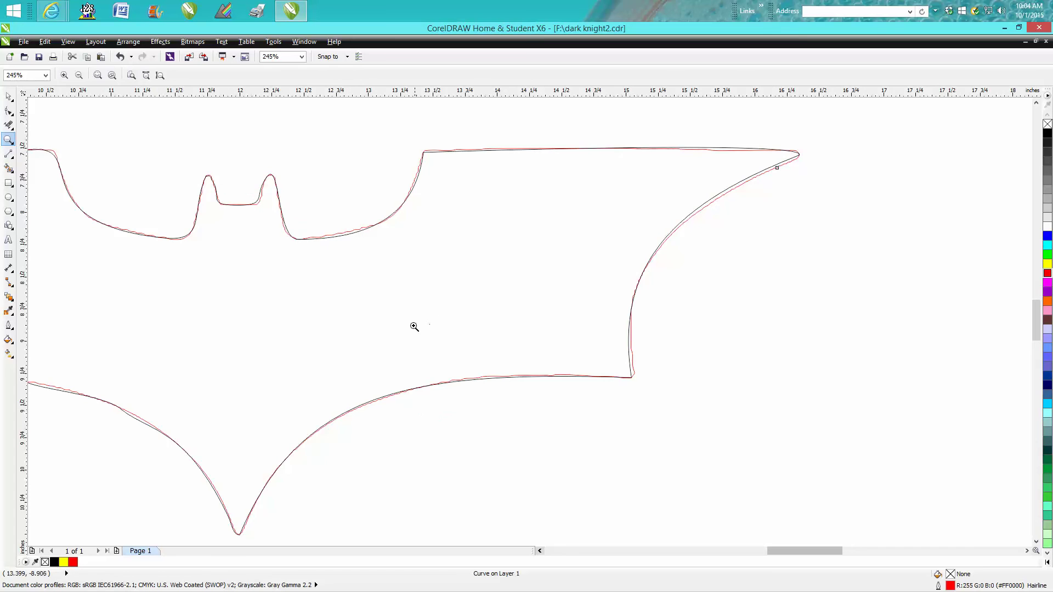
{"action": "left_click", "coordinate": [9, 112]}
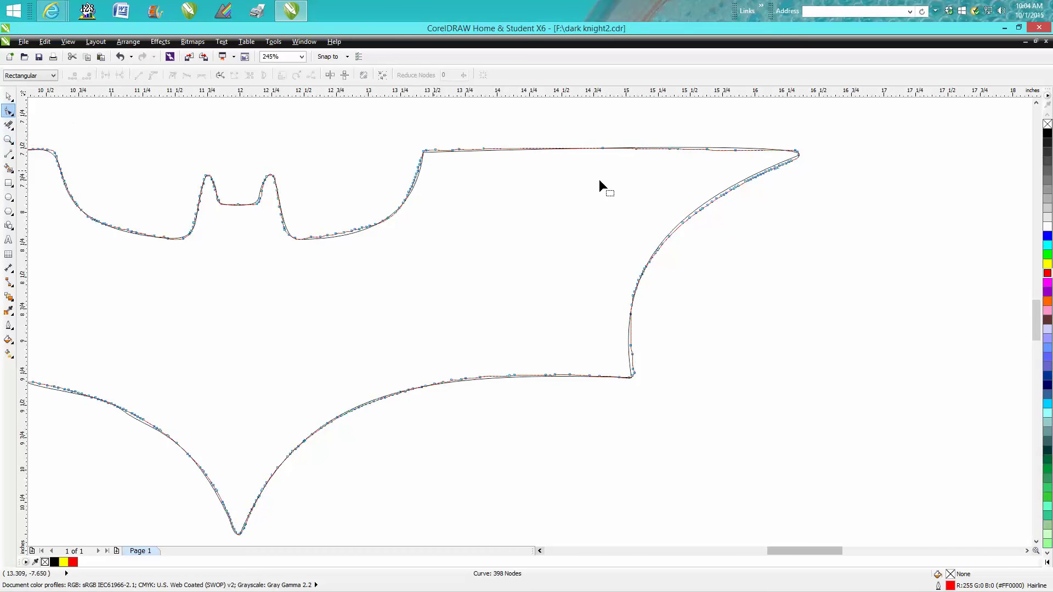
Move the red bat below the black one and reselect it.
{"action": "scroll", "coordinate": [694, 186], "scroll_direction": "down", "scroll_amount": 2}
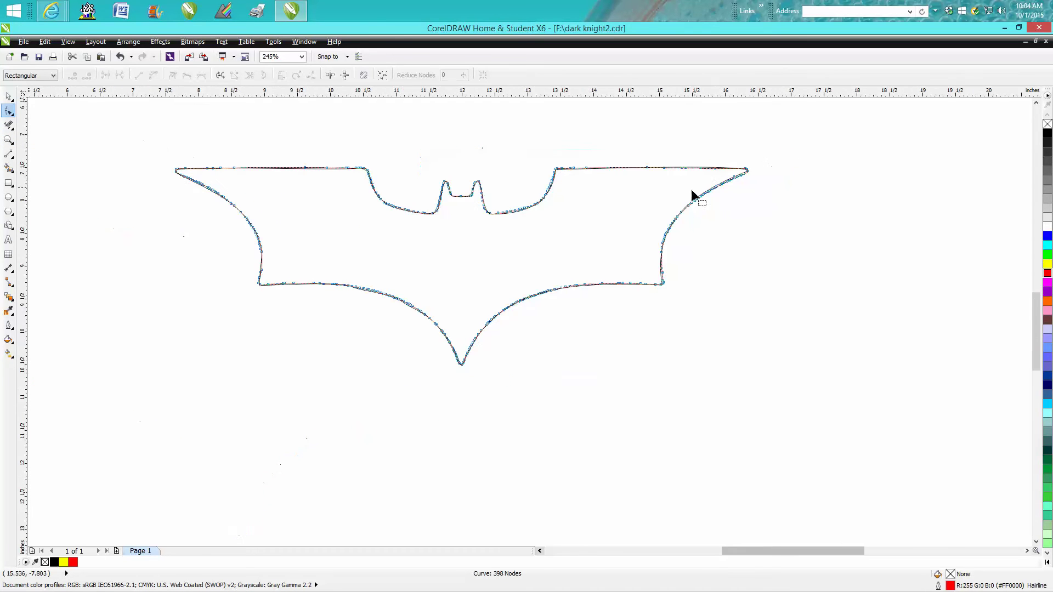
{"action": "left_click", "coordinate": [9, 97]}
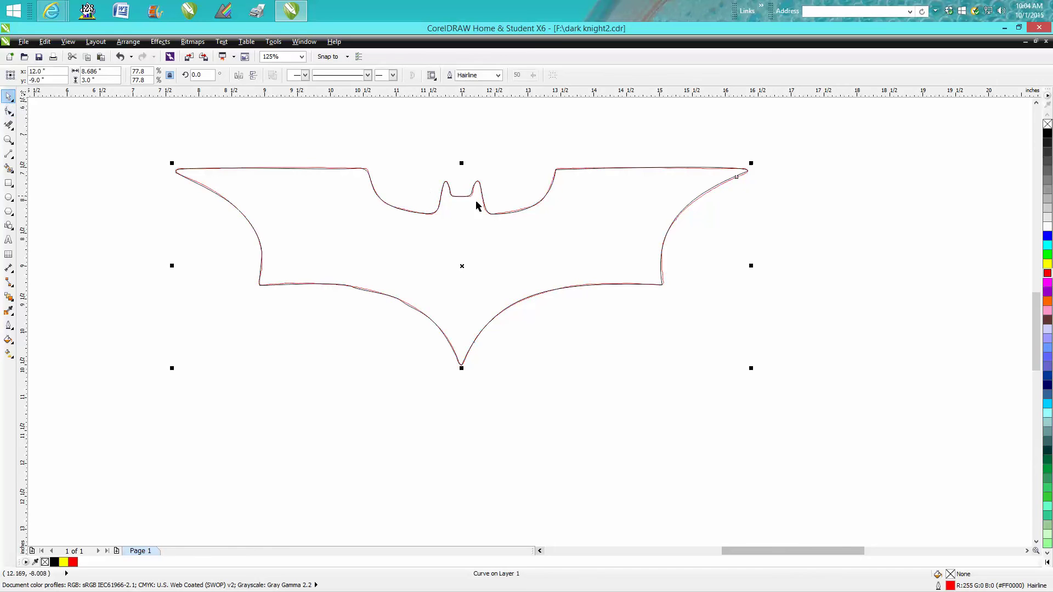
{"action": "left_click_drag", "start_coordinate": [462, 318], "coordinate": [477, 467]}
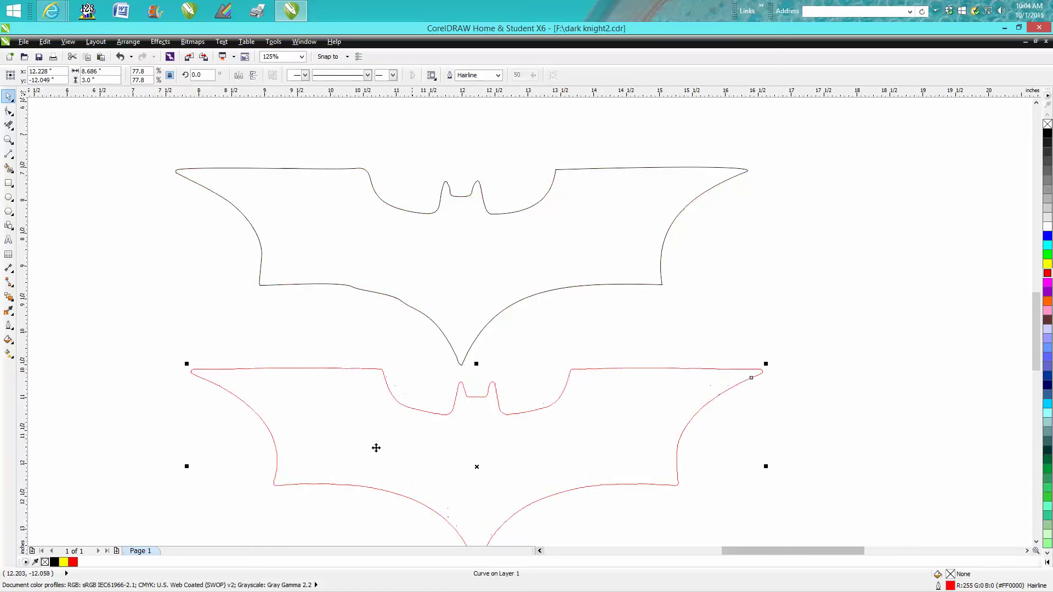
{"action": "left_click", "coordinate": [264, 364]}
{"action": "left_click", "coordinate": [267, 370]}
Reduce all the red bat's nodes by 20, cutting it from 398 to 26 nodes.
{"action": "left_click", "coordinate": [9, 125]}
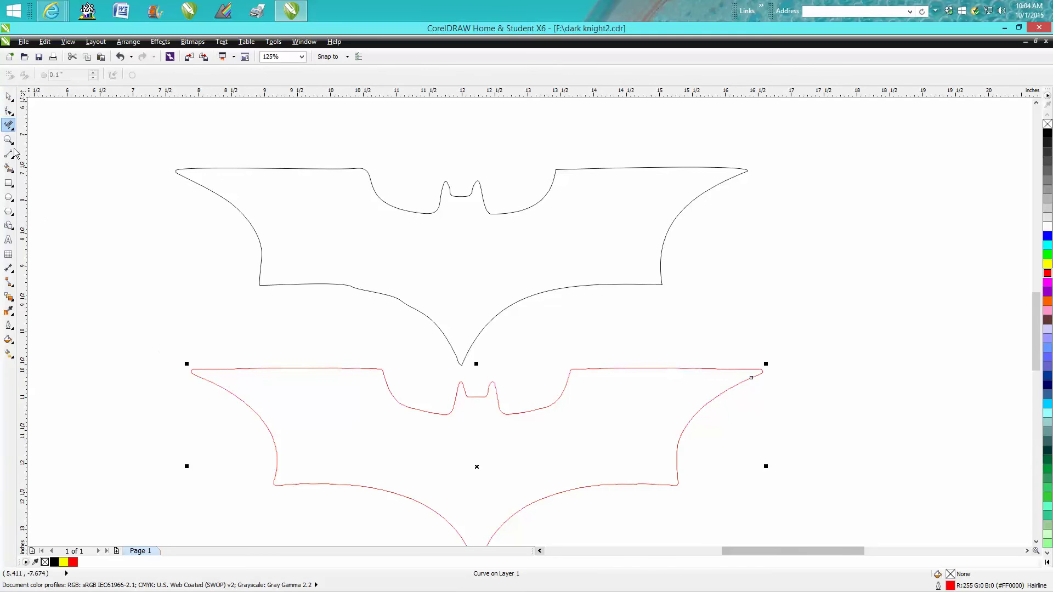
{"action": "left_click", "coordinate": [8, 111]}
{"action": "left_click_drag", "start_coordinate": [166, 332], "coordinate": [792, 542]}
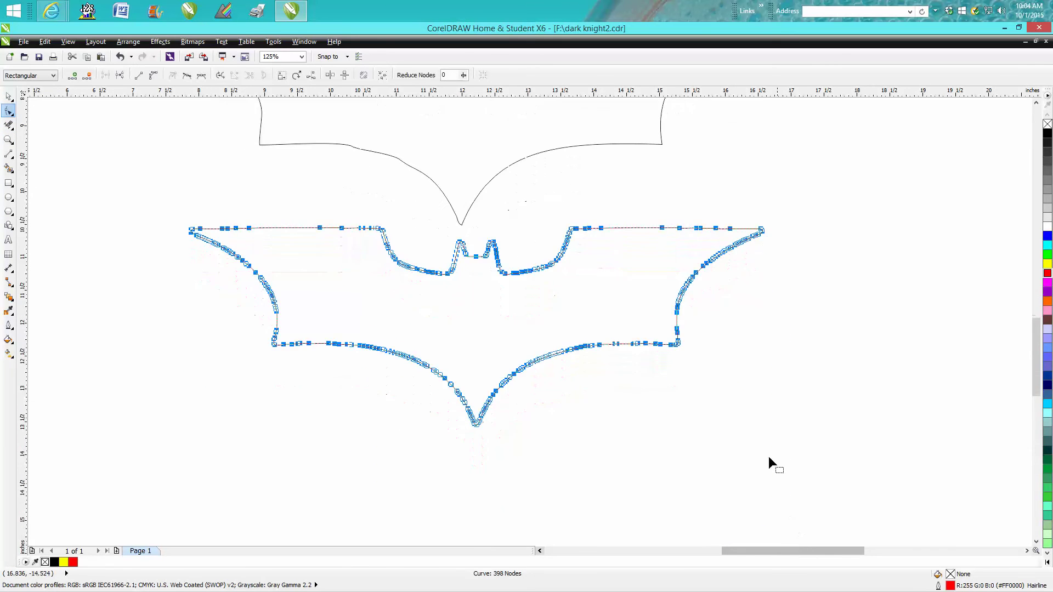
{"action": "type", "text": "2"}
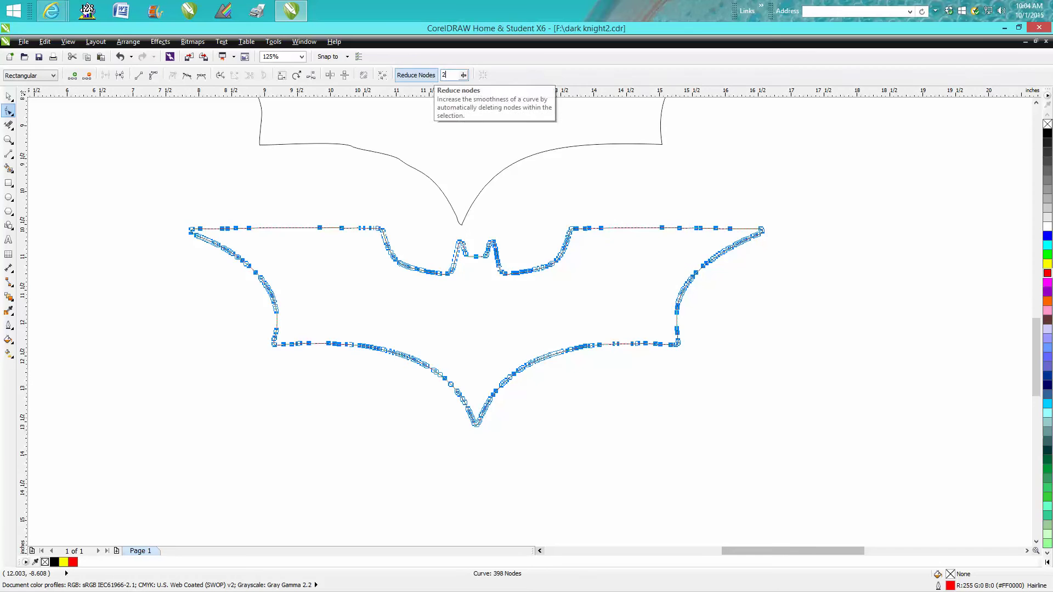
{"action": "type", "text": "0"}
{"action": "key", "text": "Return"}
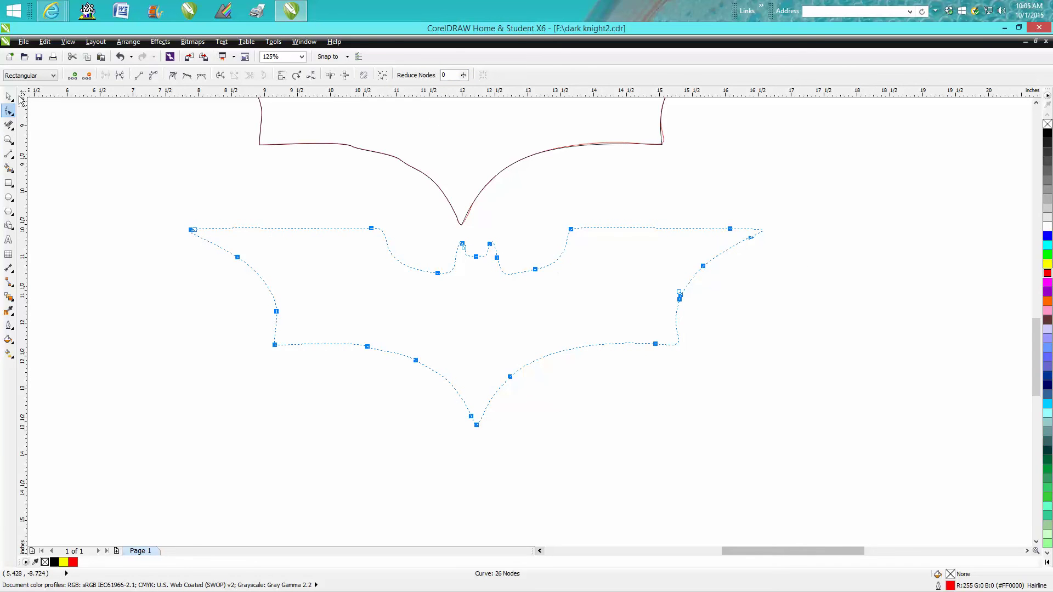
{"action": "key", "text": "space"}
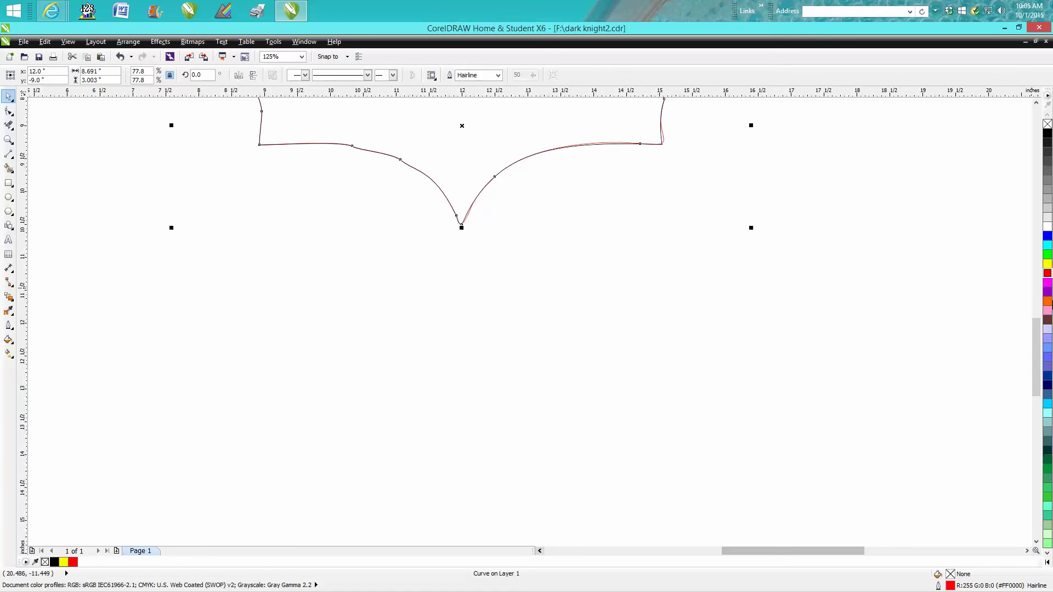
Move the simplified red bat off the black outline.
{"action": "left_click_drag", "start_coordinate": [1036, 346], "coordinate": [1036, 314]}
{"action": "left_click", "coordinate": [9, 111]}
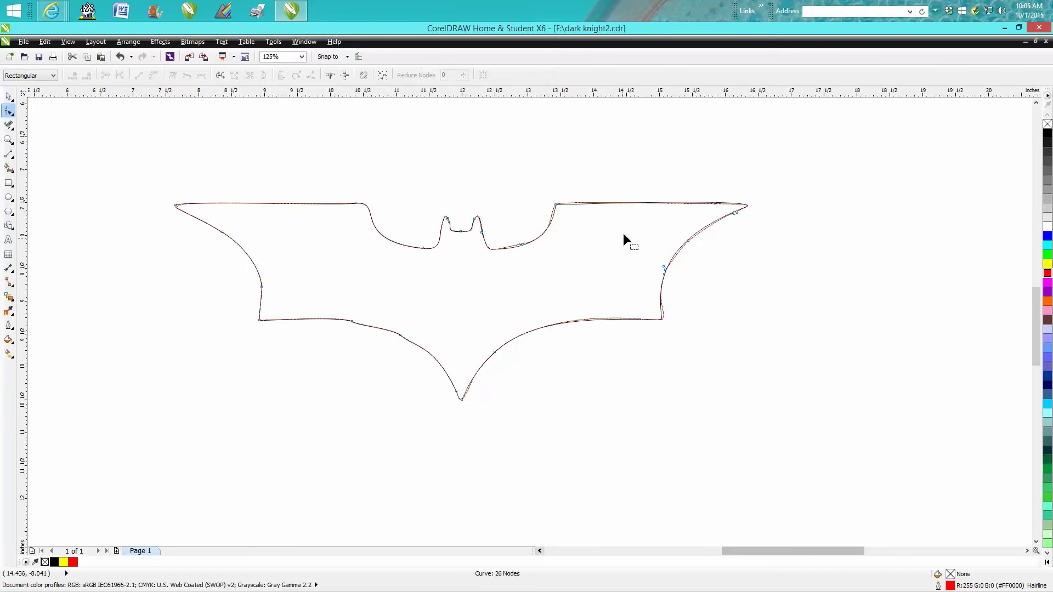
{"action": "left_click_drag", "start_coordinate": [634, 298], "coordinate": [788, 327]}
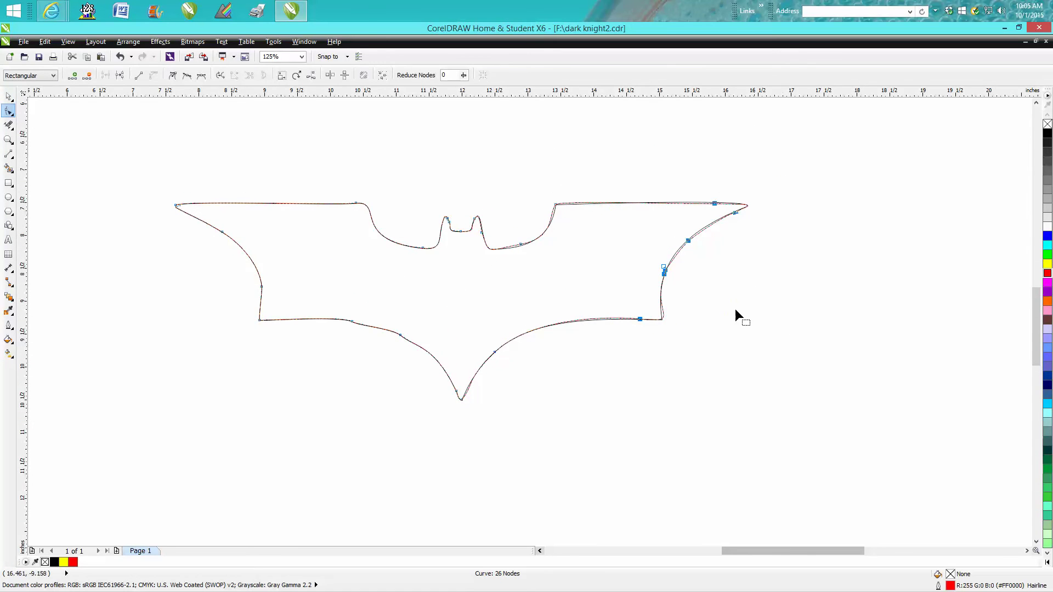
{"action": "left_click", "coordinate": [9, 97]}
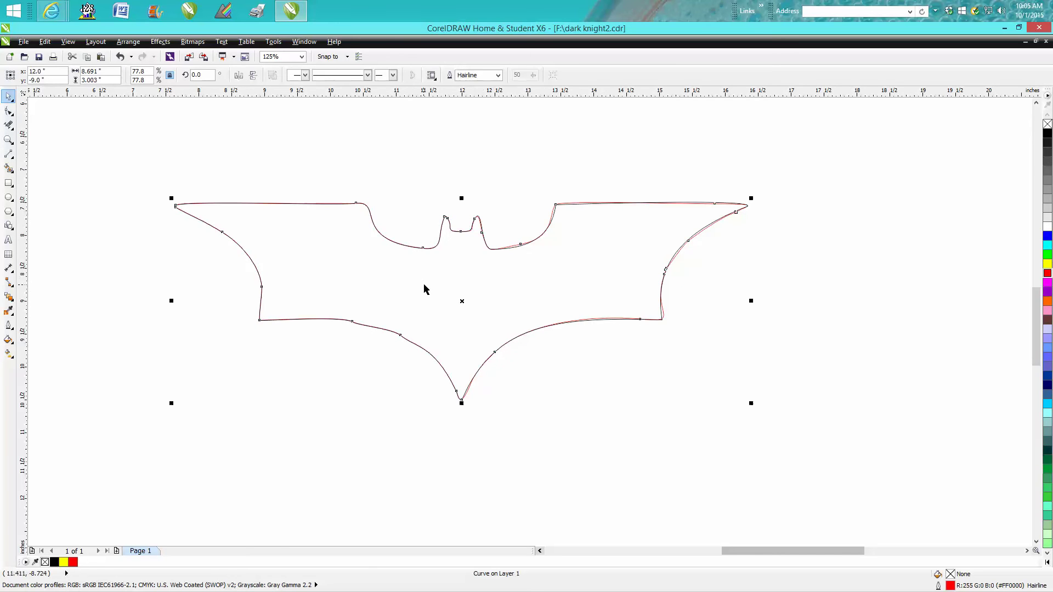
{"action": "left_click_drag", "start_coordinate": [460, 305], "coordinate": [671, 445]}
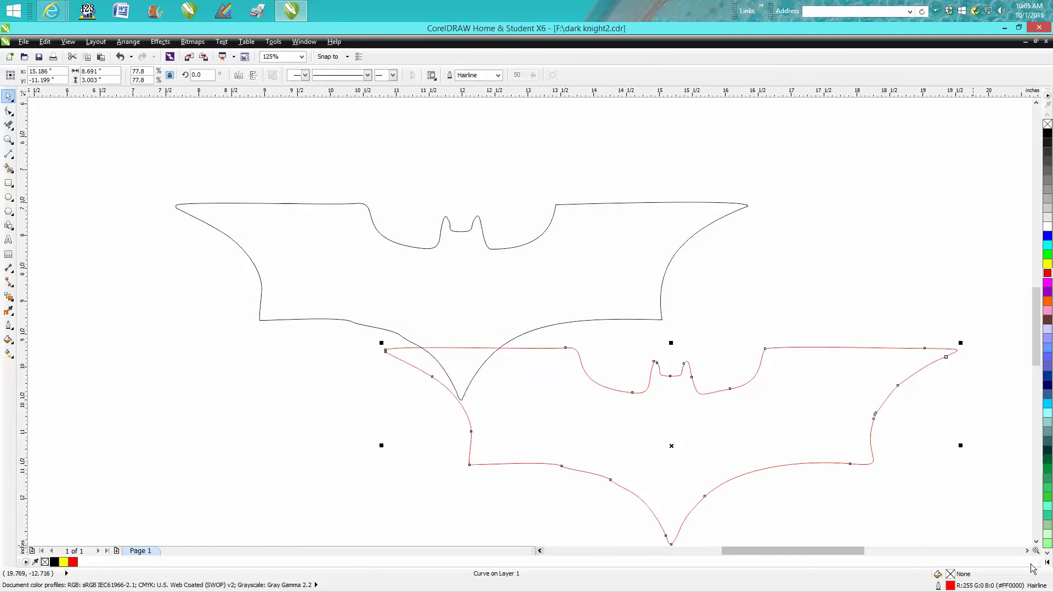
Delete surplus nodes on the red bat's right wing and beside the right ear.
{"action": "left_click", "coordinate": [9, 110]}
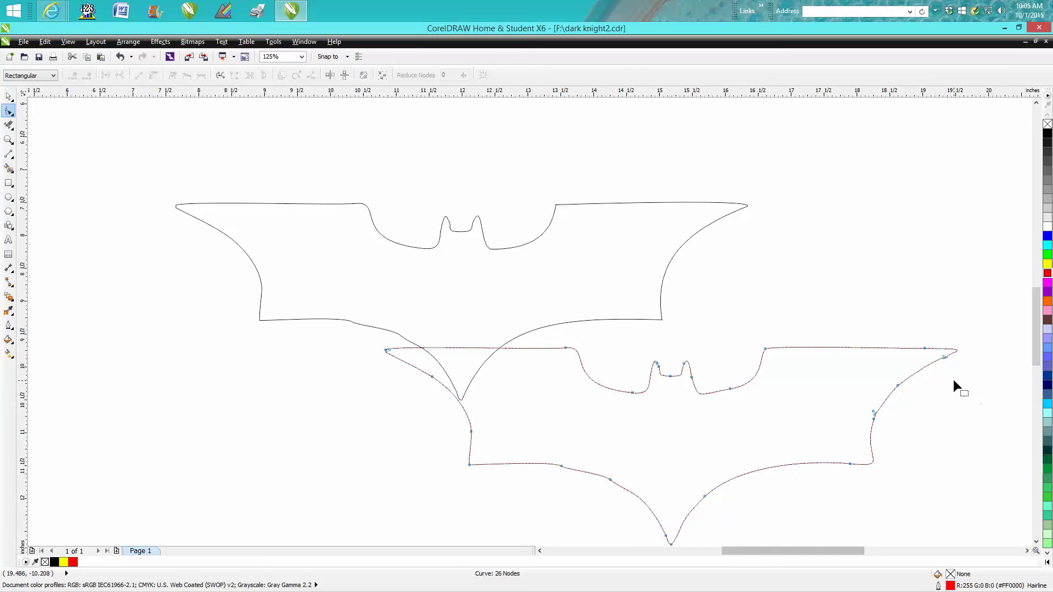
{"action": "left_click_drag", "start_coordinate": [856, 416], "coordinate": [840, 433]}
{"action": "key", "text": "Delete"}
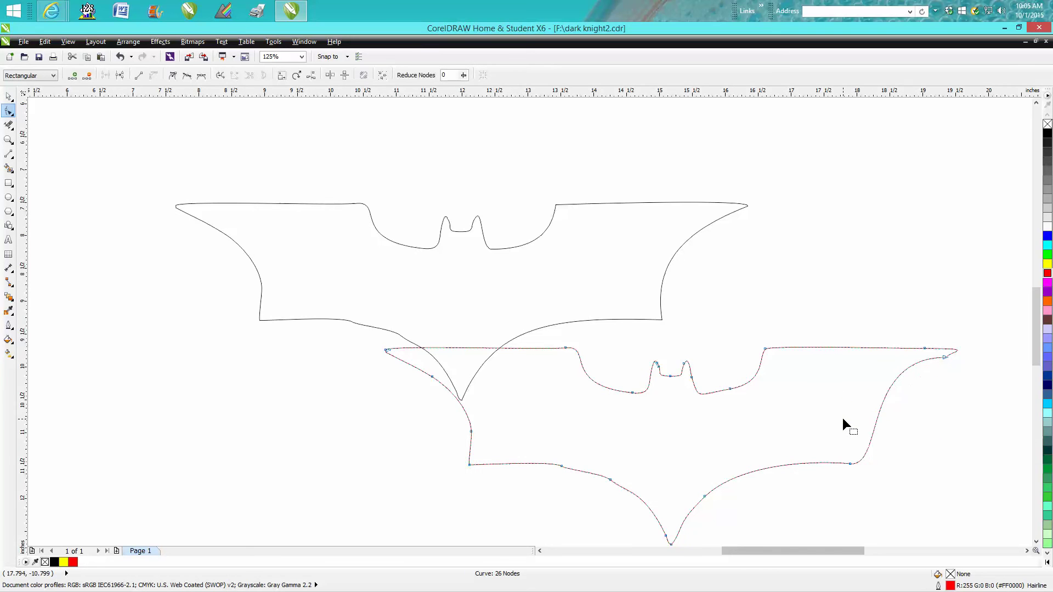
{"action": "left_click", "coordinate": [729, 386]}
{"action": "key", "text": "Delete"}
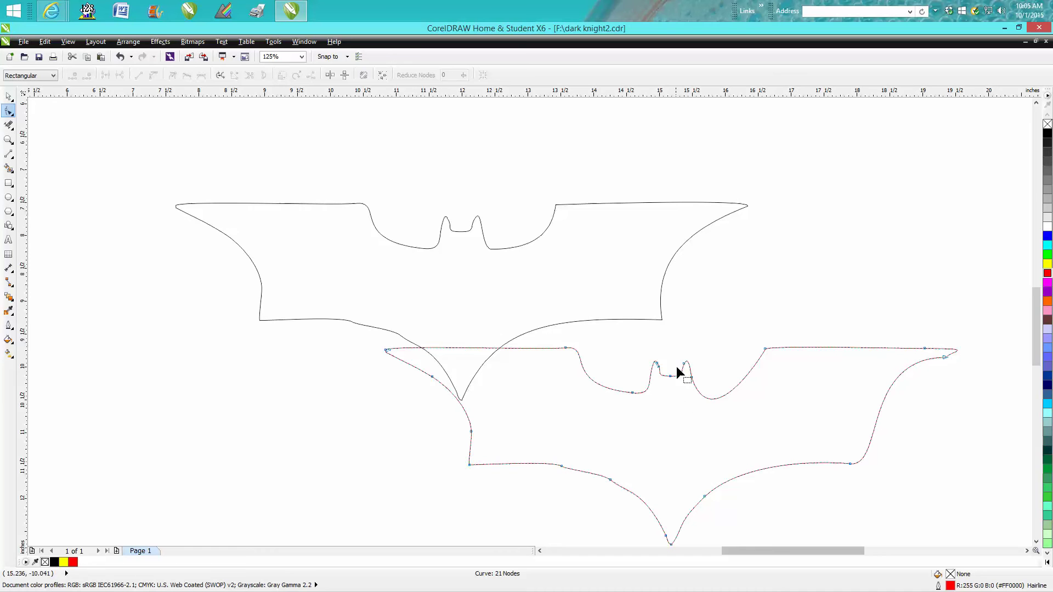
{"action": "left_click", "coordinate": [692, 377]}
{"action": "key", "text": "Delete"}
Delete a lower-right wing node and drag the right wing tip out, leaving 19 nodes.
{"action": "left_click", "coordinate": [705, 496]}
{"action": "key", "text": "Delete"}
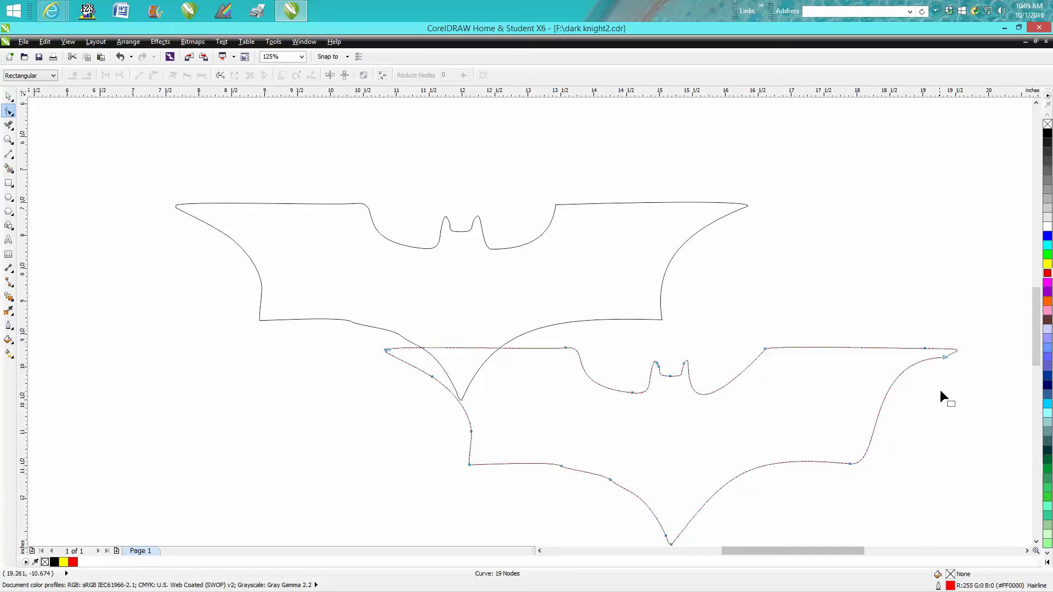
{"action": "left_click_drag", "start_coordinate": [945, 357], "coordinate": [956, 350]}
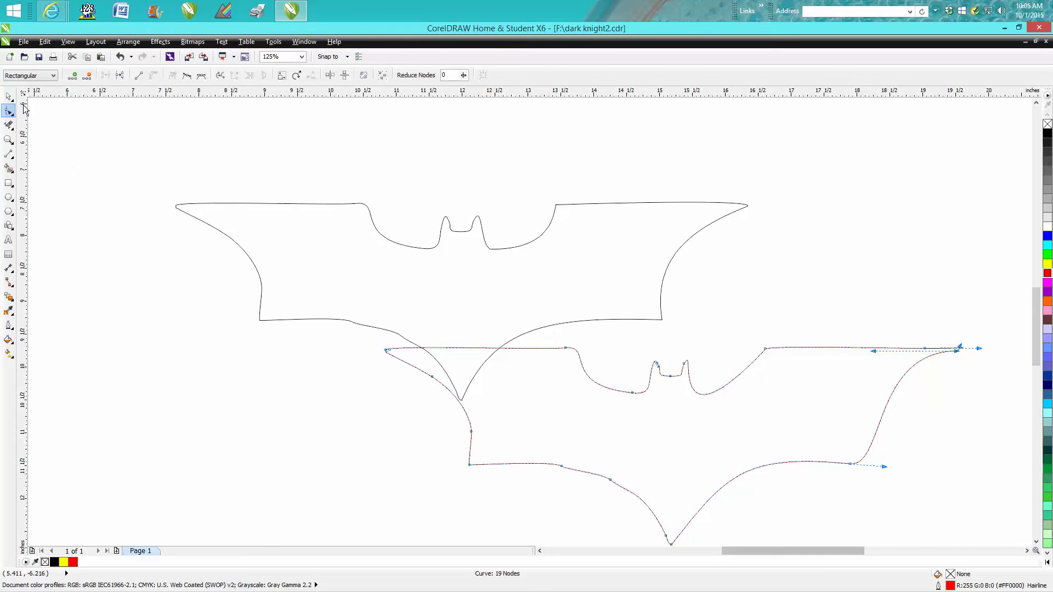
Centre the red bat over the black outline and align a lower wing node with it.
{"action": "left_click", "coordinate": [8, 97]}
{"action": "key", "text": "p"}
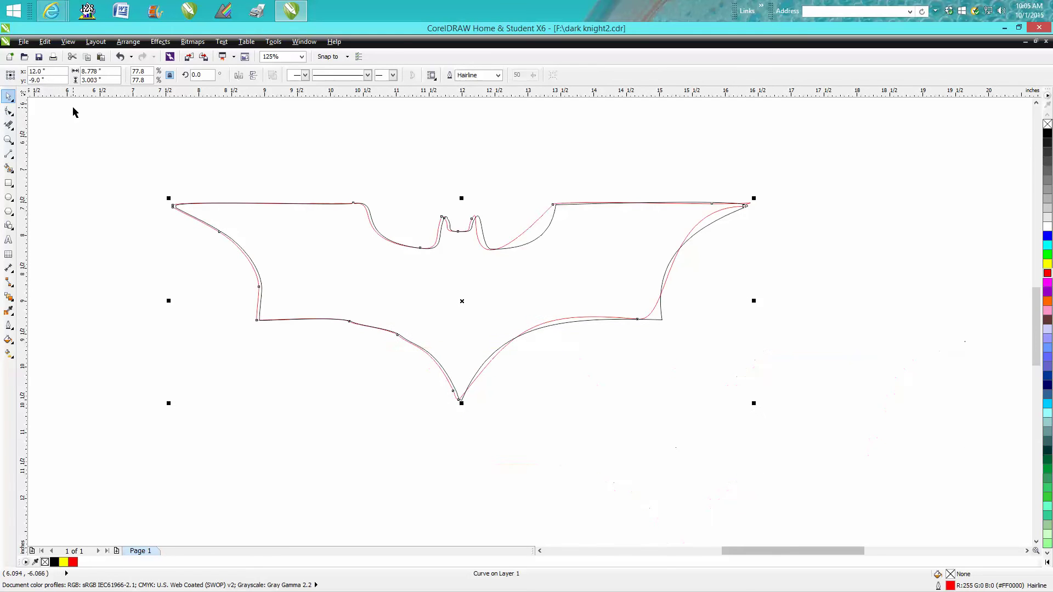
{"action": "left_click", "coordinate": [9, 139]}
{"action": "left_click_drag", "start_coordinate": [452, 170], "coordinate": [802, 352]}
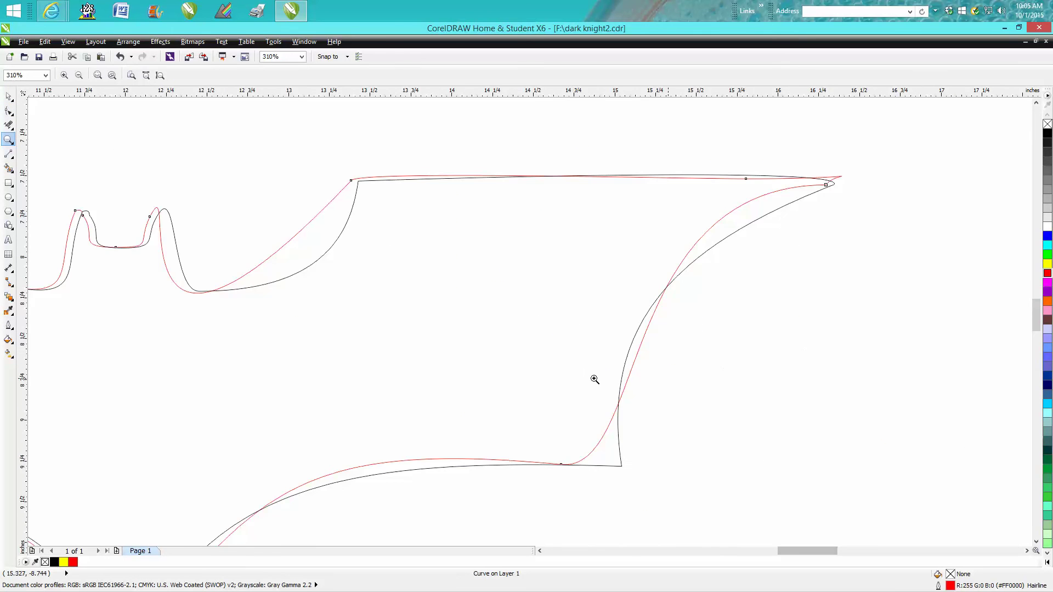
{"action": "left_click", "coordinate": [9, 111]}
{"action": "left_click_drag", "start_coordinate": [561, 463], "coordinate": [619, 466]}
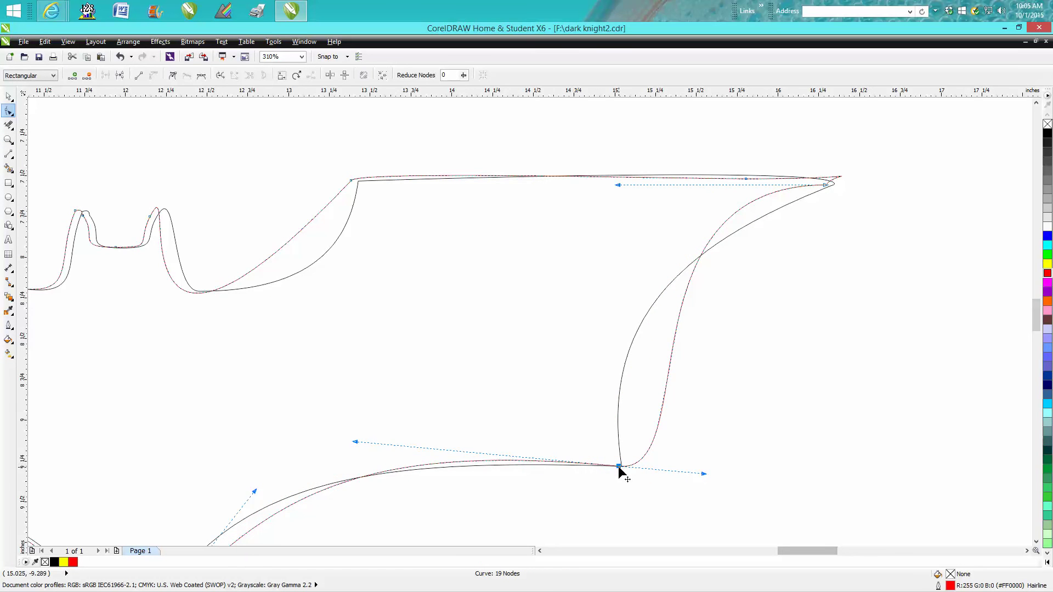
Make all the red bat's nodes cusp nodes.
{"action": "scroll", "coordinate": [623, 468], "scroll_direction": "down", "scroll_amount": 4}
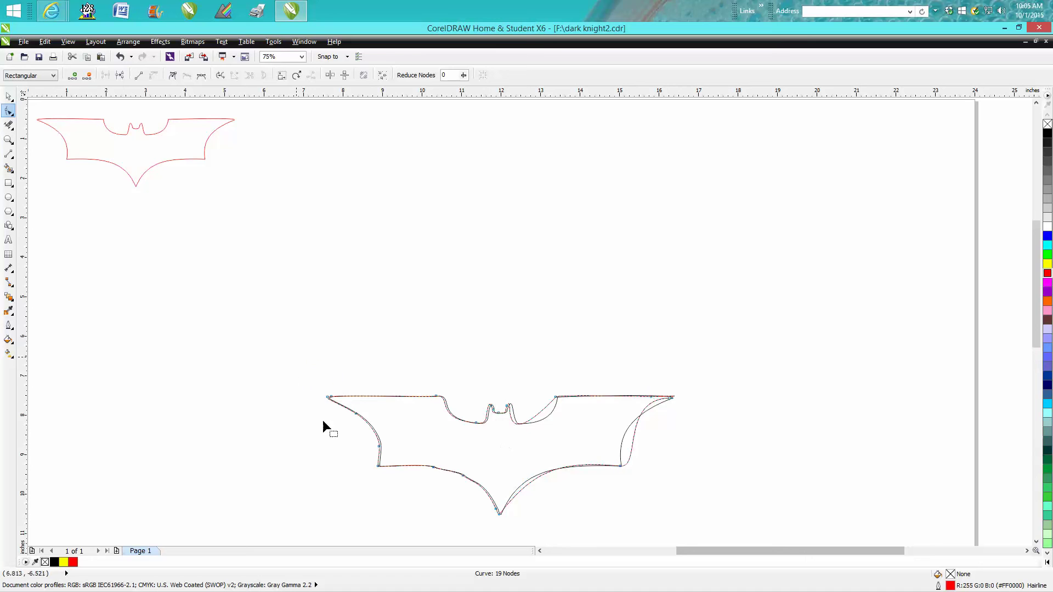
{"action": "left_click_drag", "start_coordinate": [296, 357], "coordinate": [697, 514]}
{"action": "left_click", "coordinate": [172, 77]}
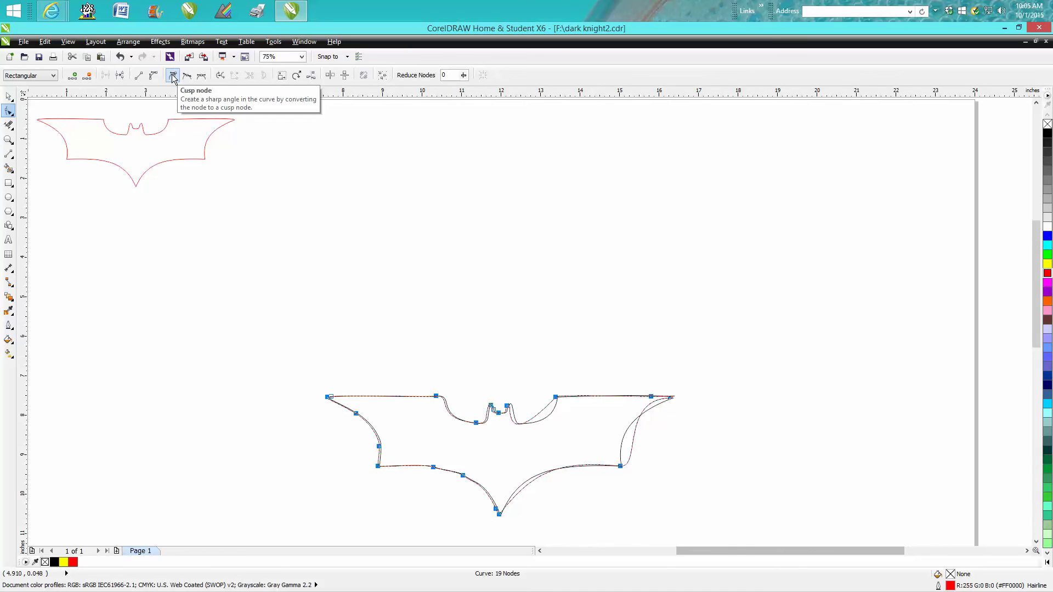
Zoom into the right wing and try adjusting the wing-tip node's curve.
{"action": "left_click", "coordinate": [8, 139]}
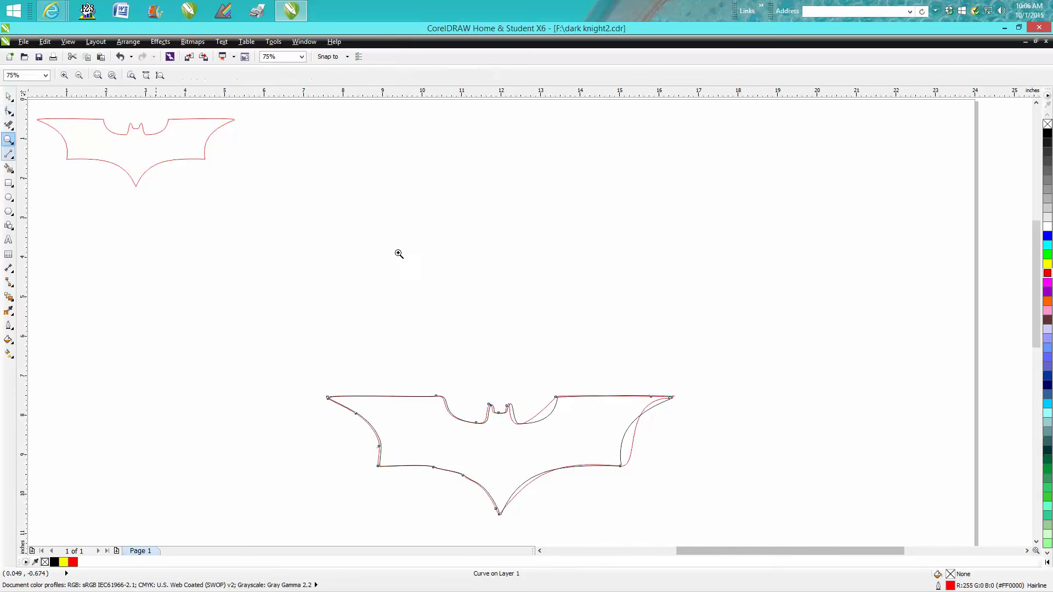
{"action": "left_click_drag", "start_coordinate": [568, 344], "coordinate": [729, 483]}
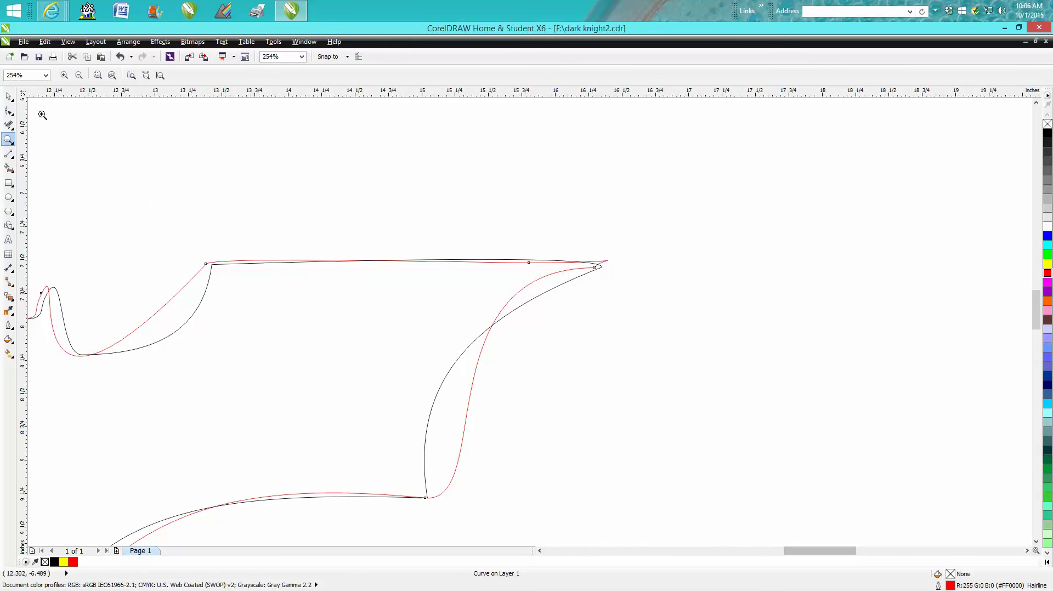
{"action": "left_click", "coordinate": [8, 111]}
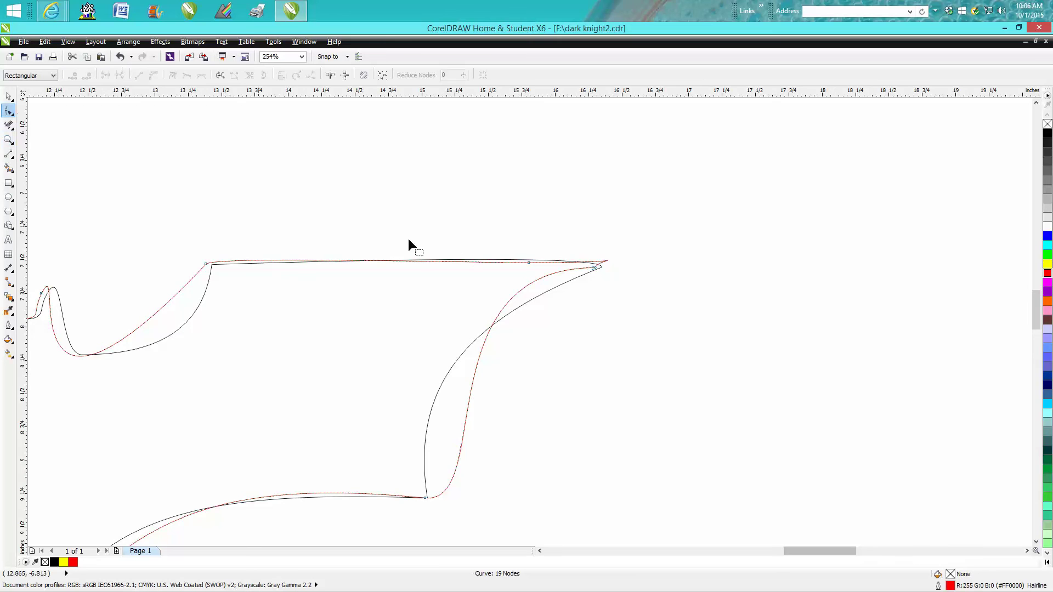
{"action": "left_click", "coordinate": [602, 268]}
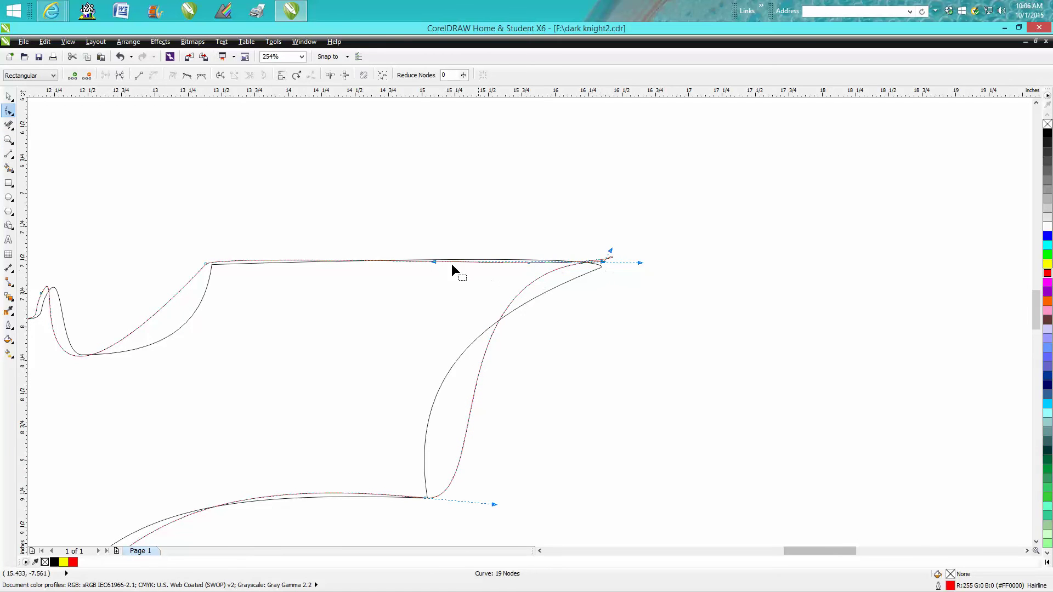
{"action": "left_click_drag", "start_coordinate": [435, 262], "coordinate": [439, 262]}
{"action": "left_click", "coordinate": [629, 274]}
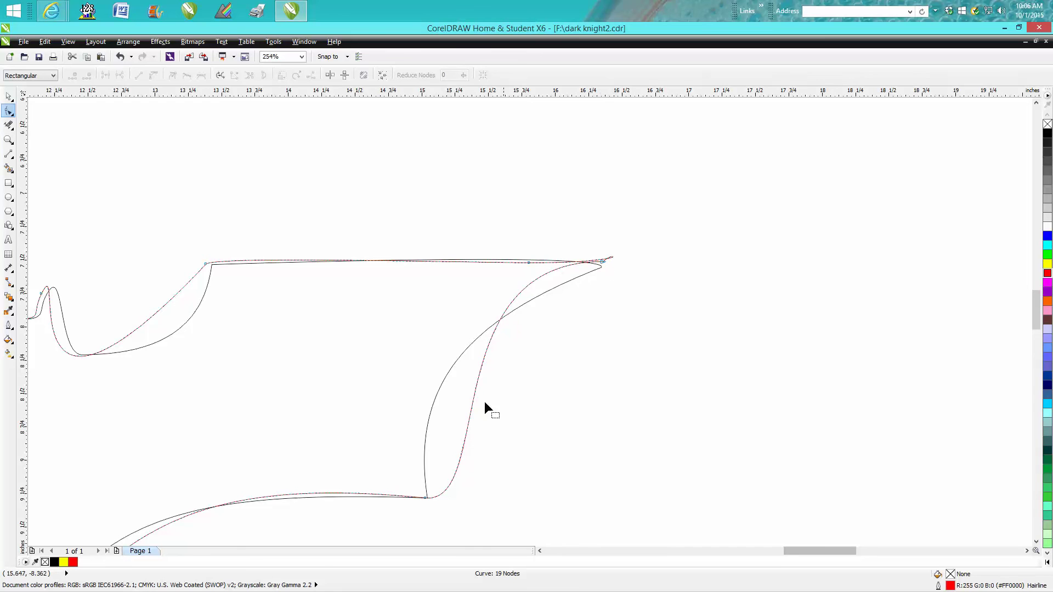
Bend the lower wing corner toward the tracing and reposition the right wing tip.
{"action": "left_click", "coordinate": [426, 498]}
{"action": "left_click_drag", "start_coordinate": [495, 504], "coordinate": [415, 486]}
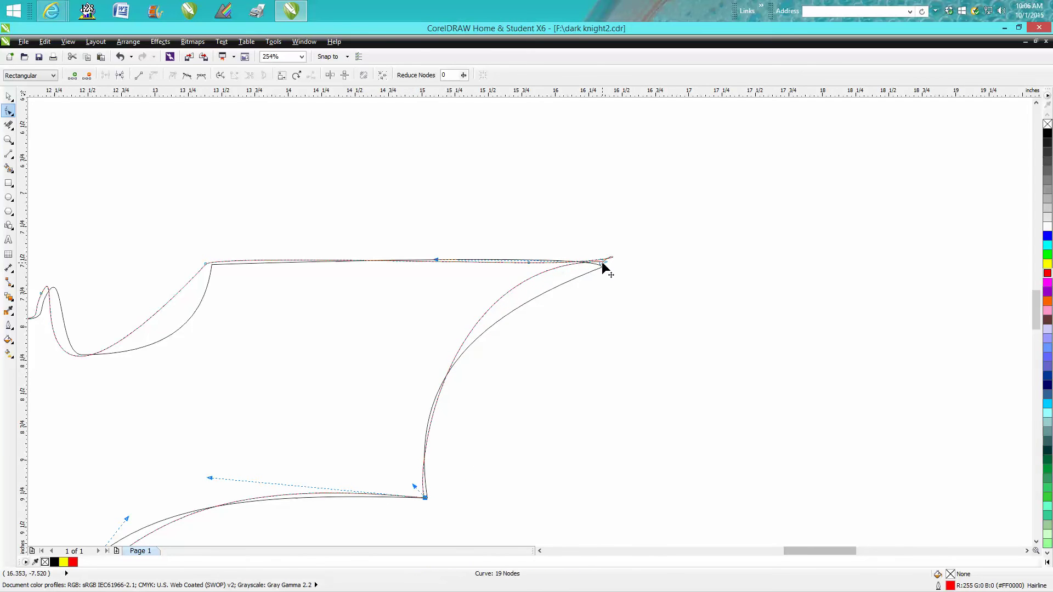
{"action": "left_click_drag", "start_coordinate": [603, 261], "coordinate": [602, 271]}
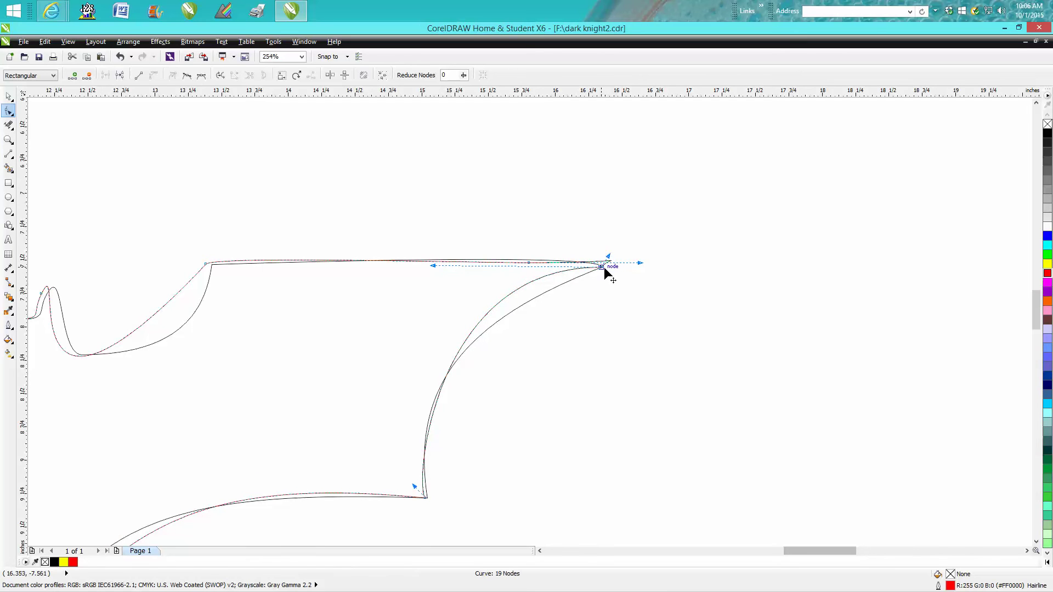
{"action": "left_click_drag", "start_coordinate": [604, 268], "coordinate": [610, 264]}
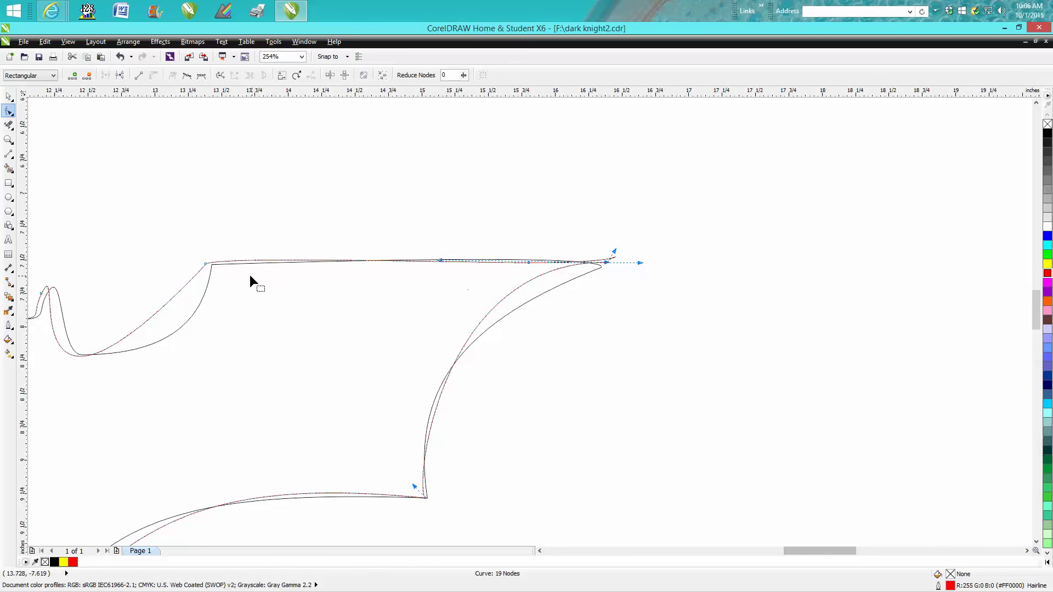
{"action": "left_click", "coordinate": [204, 265]}
Add a node in the dip beside the ears and reshape the curves around it.
{"action": "scroll", "coordinate": [190, 313], "scroll_direction": "down", "scroll_amount": 2}
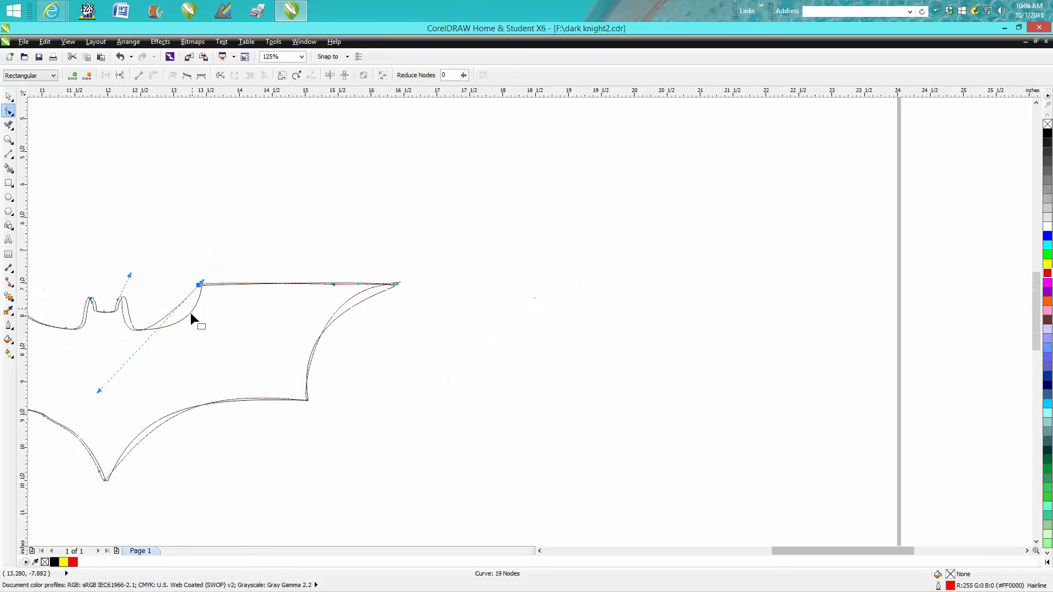
{"action": "left_click_drag", "start_coordinate": [100, 390], "coordinate": [201, 366]}
{"action": "left_click_drag", "start_coordinate": [119, 299], "coordinate": [176, 327]}
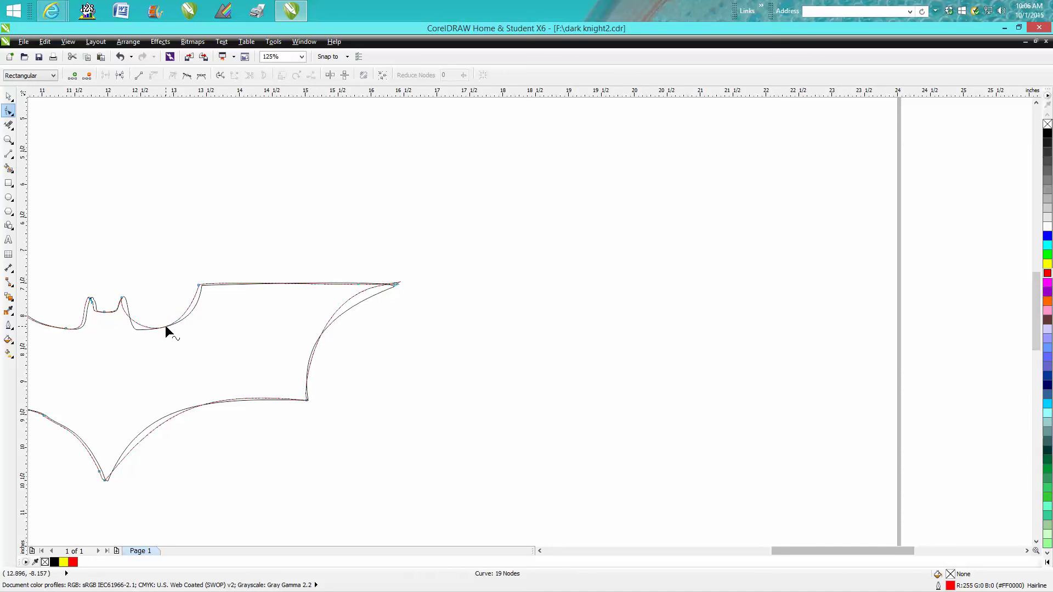
{"action": "double_click", "coordinate": [166, 325]}
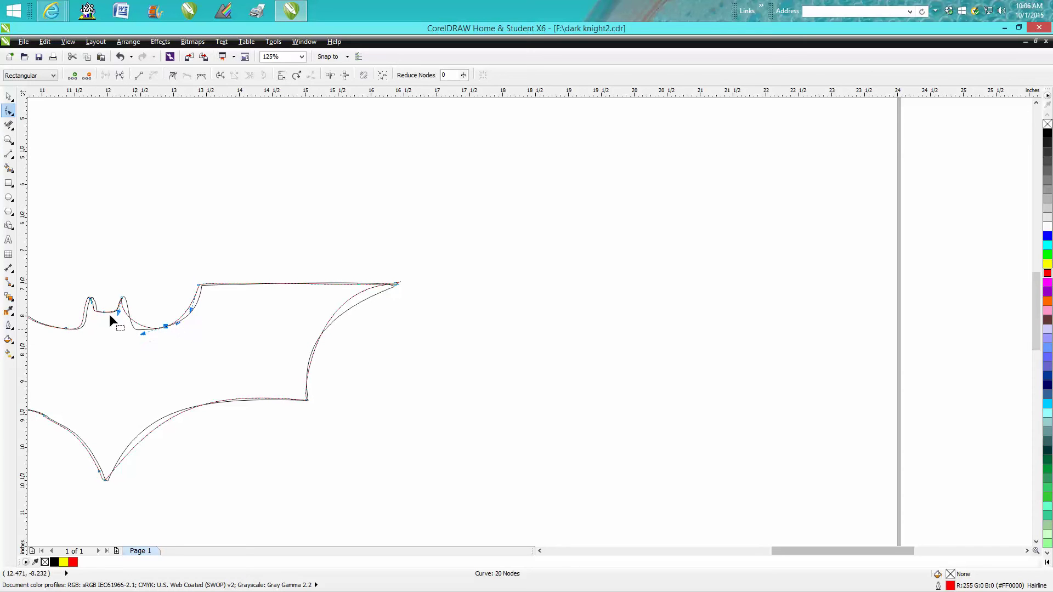
{"action": "left_click_drag", "start_coordinate": [120, 313], "coordinate": [138, 332]}
{"action": "left_click_drag", "start_coordinate": [191, 310], "coordinate": [203, 311]}
Bend the right wing's outer, inner and lower edges to hug the black outline.
{"action": "left_click_drag", "start_coordinate": [315, 284], "coordinate": [317, 314]}
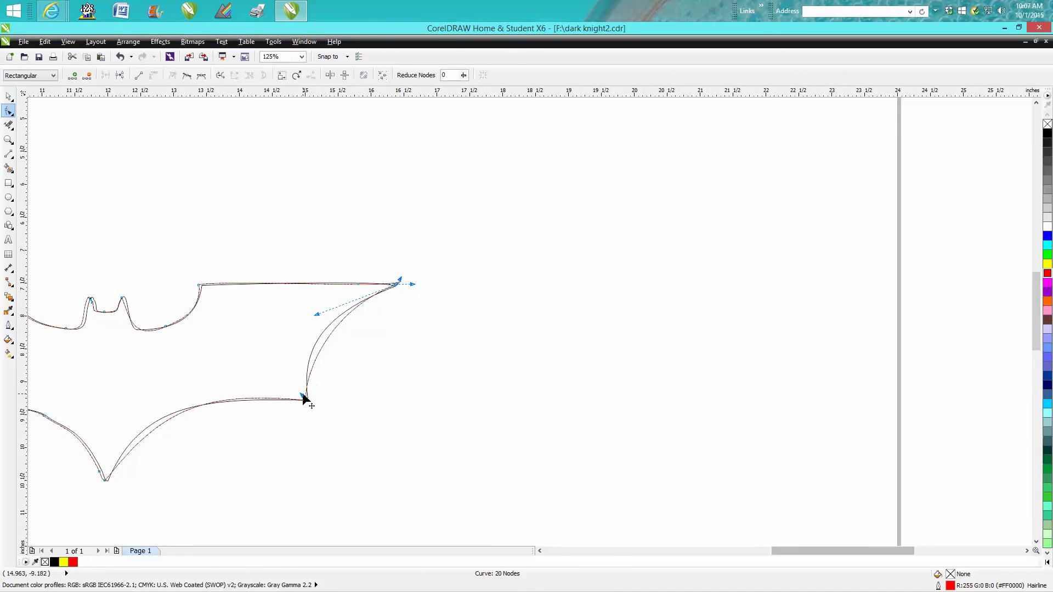
{"action": "left_click_drag", "start_coordinate": [303, 395], "coordinate": [300, 365]}
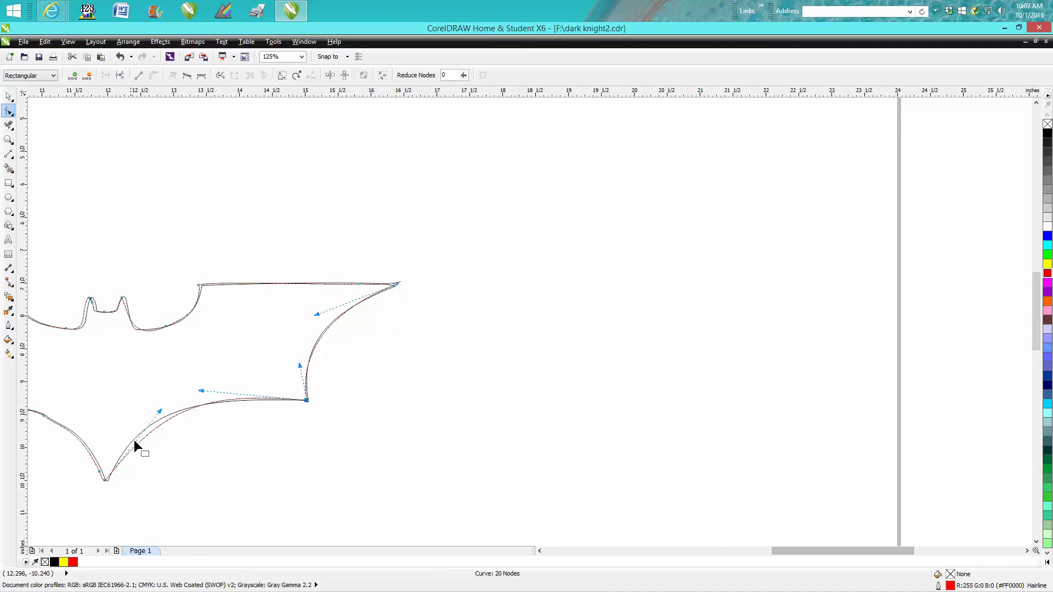
{"action": "left_click_drag", "start_coordinate": [158, 413], "coordinate": [132, 414]}
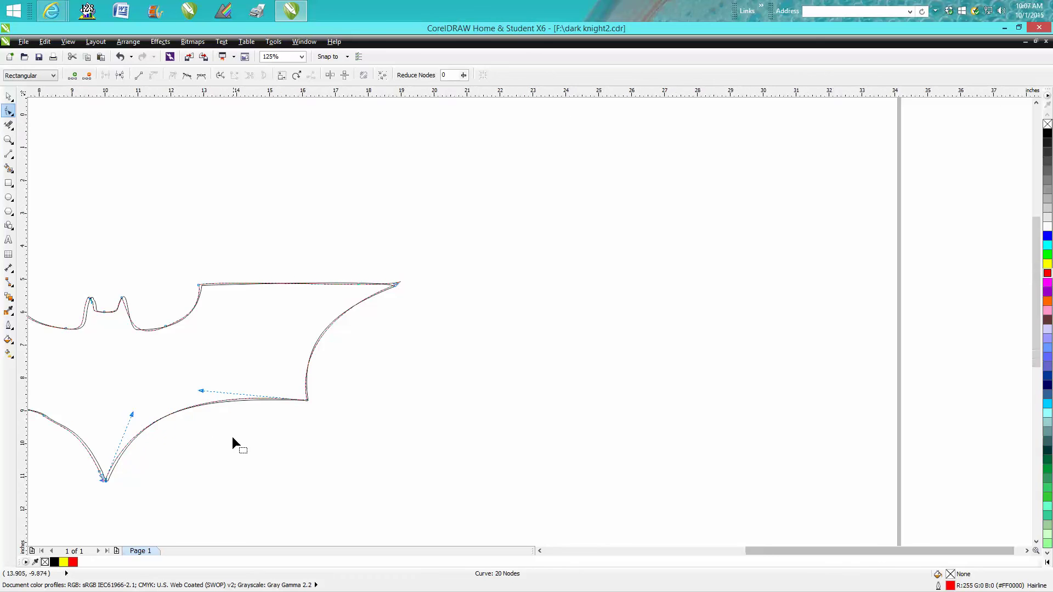
{"action": "scroll", "coordinate": [232, 436], "scroll_direction": "down", "scroll_amount": 3}
Zoom into the ears and reshape the dip curve right of the ears and the right ear's peak.
{"action": "scroll", "coordinate": [104, 354], "scroll_direction": "down", "scroll_amount": 2}
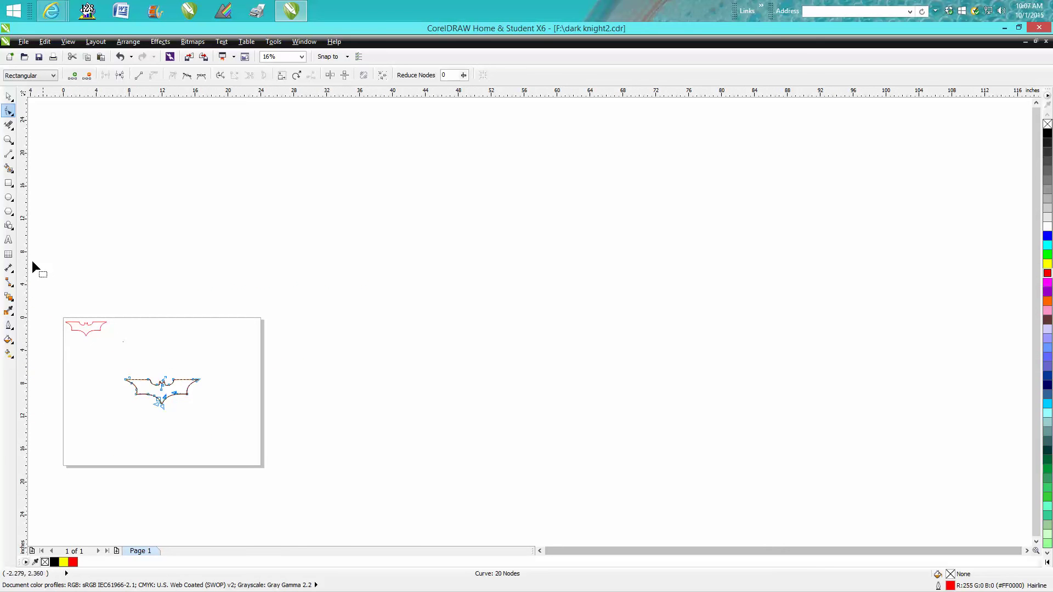
{"action": "left_click", "coordinate": [8, 139]}
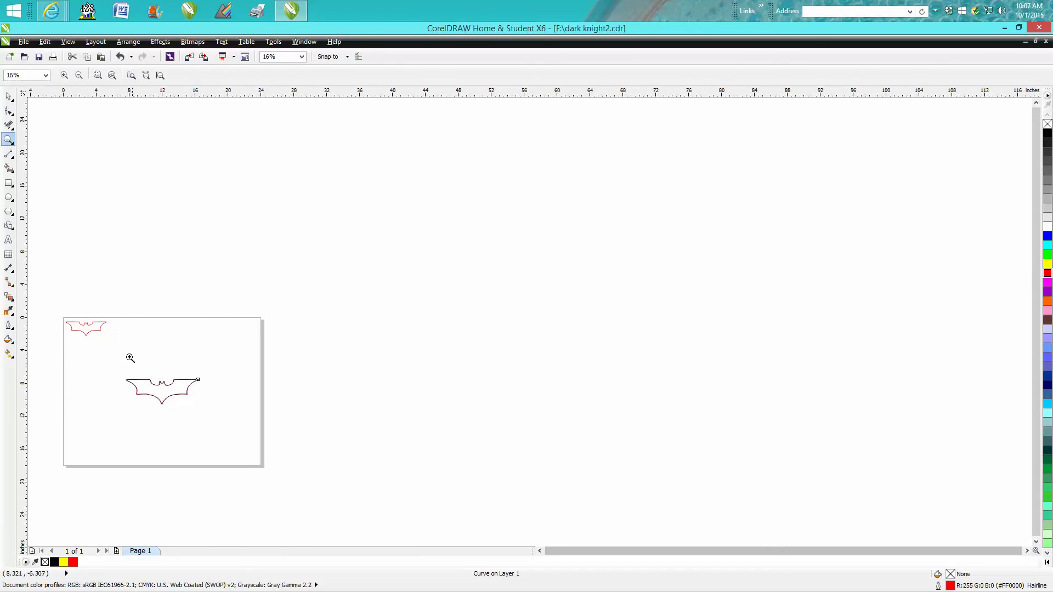
{"action": "left_click_drag", "start_coordinate": [129, 358], "coordinate": [239, 439]}
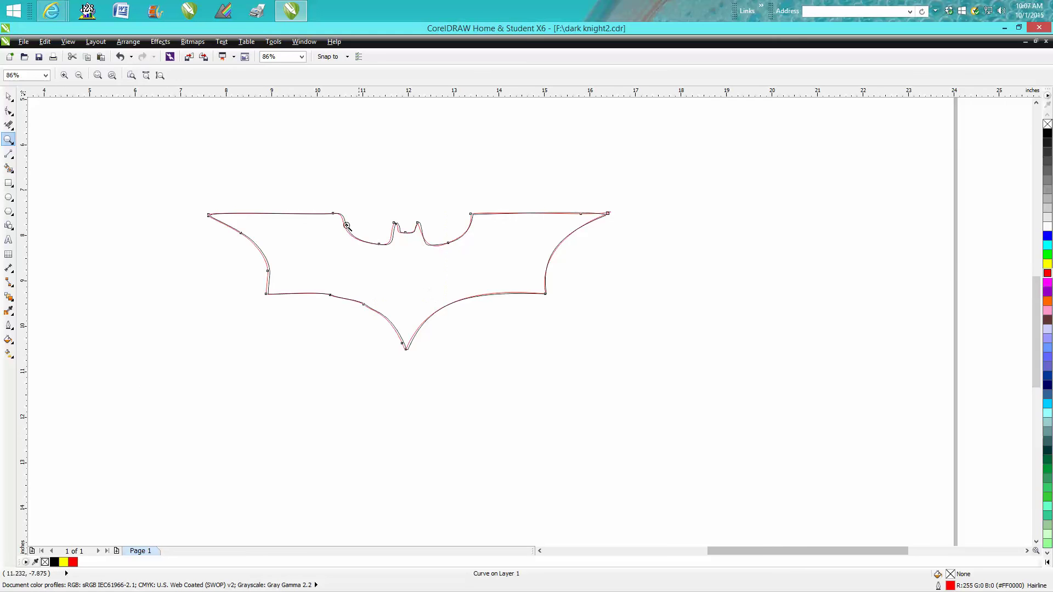
{"action": "left_click_drag", "start_coordinate": [373, 203], "coordinate": [515, 315]}
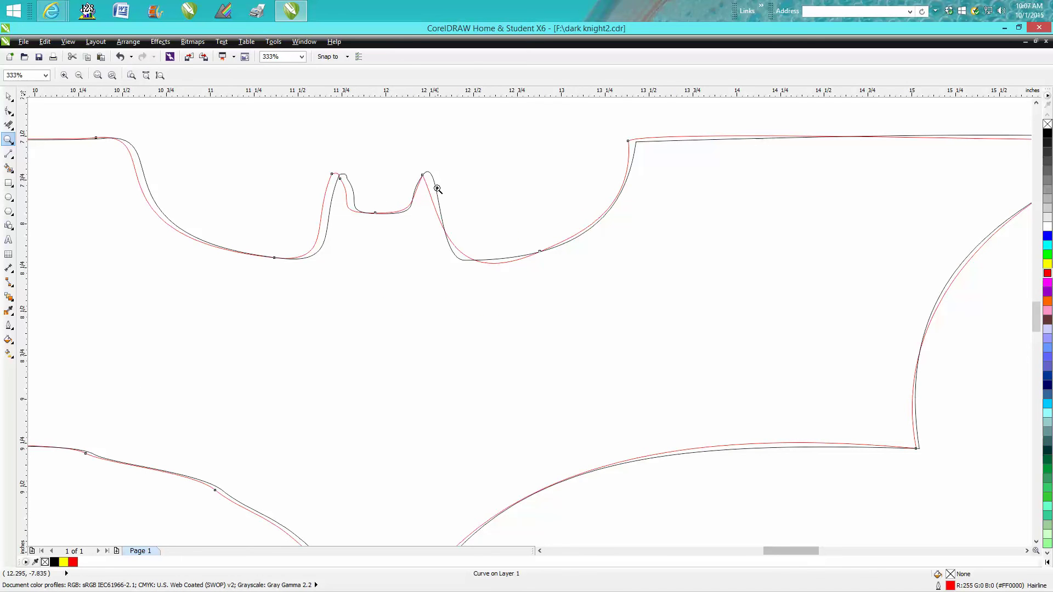
{"action": "left_click", "coordinate": [8, 110]}
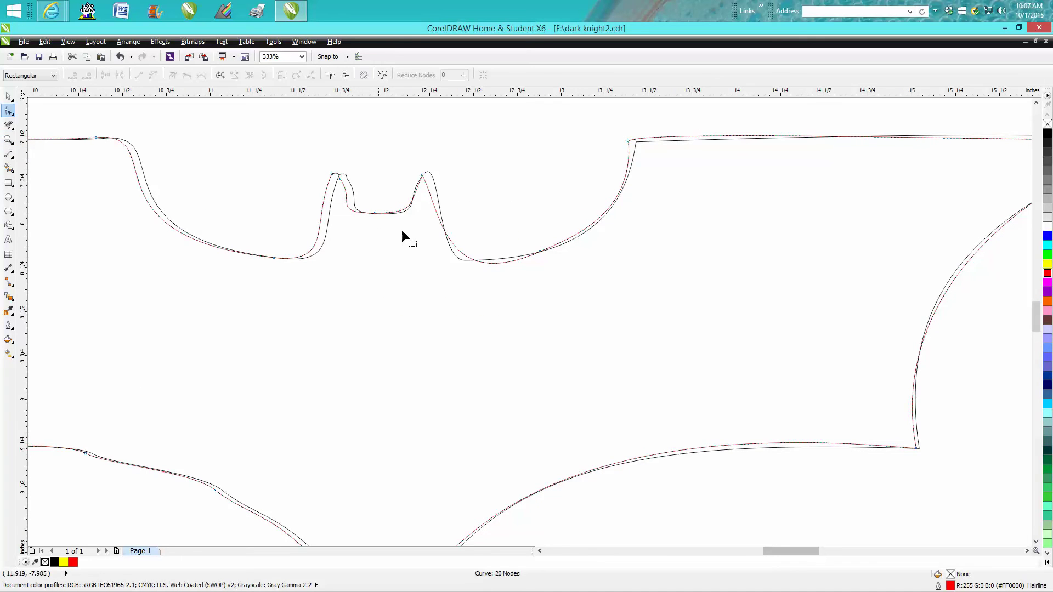
{"action": "left_click", "coordinate": [539, 253]}
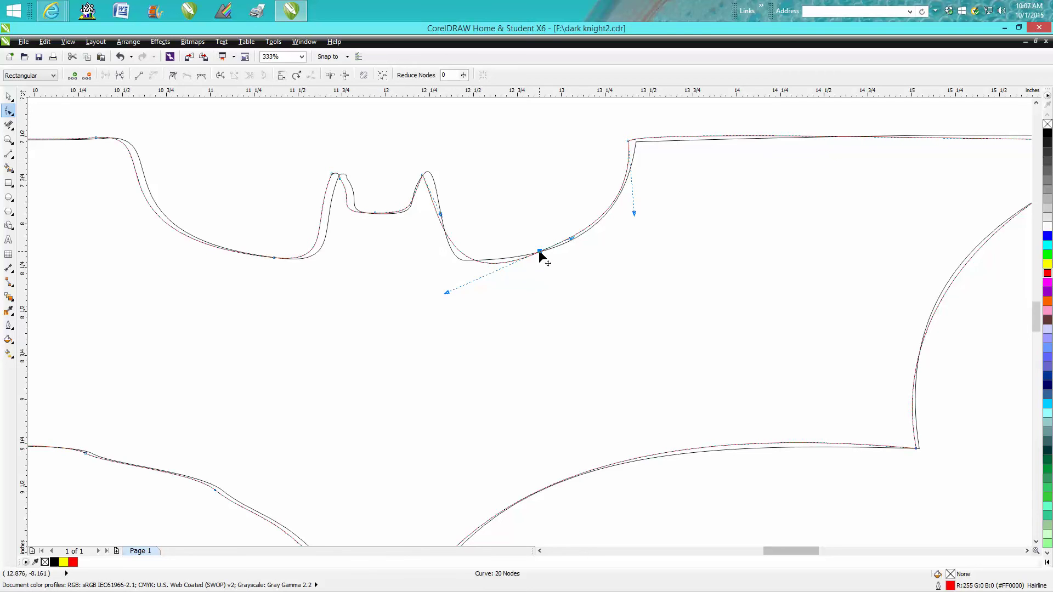
{"action": "left_click", "coordinate": [447, 227]}
{"action": "left_click", "coordinate": [539, 252]}
{"action": "left_click_drag", "start_coordinate": [446, 293], "coordinate": [425, 284]}
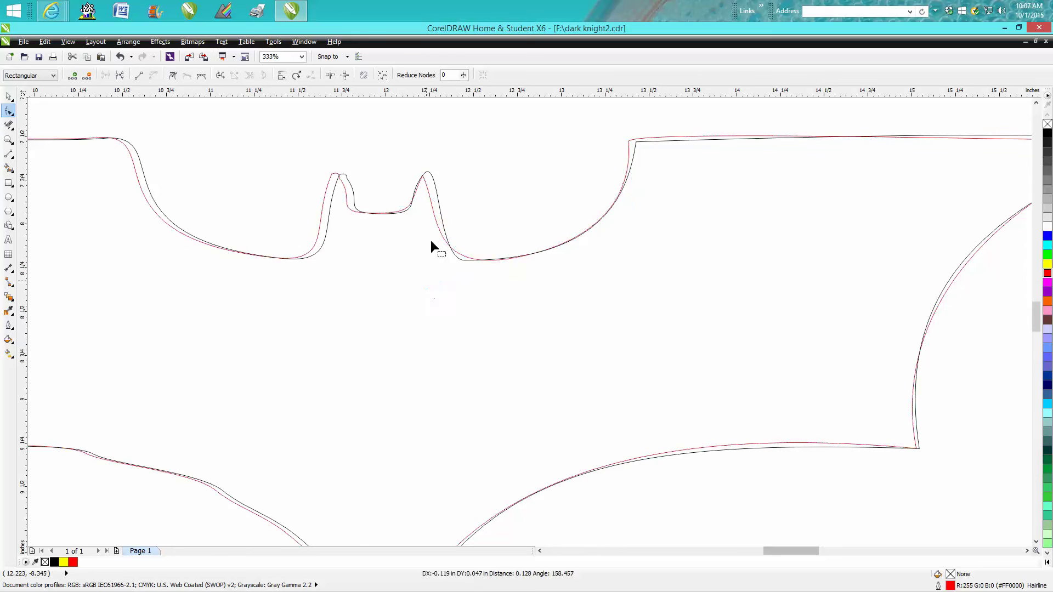
{"action": "left_click_drag", "start_coordinate": [441, 215], "coordinate": [425, 171]}
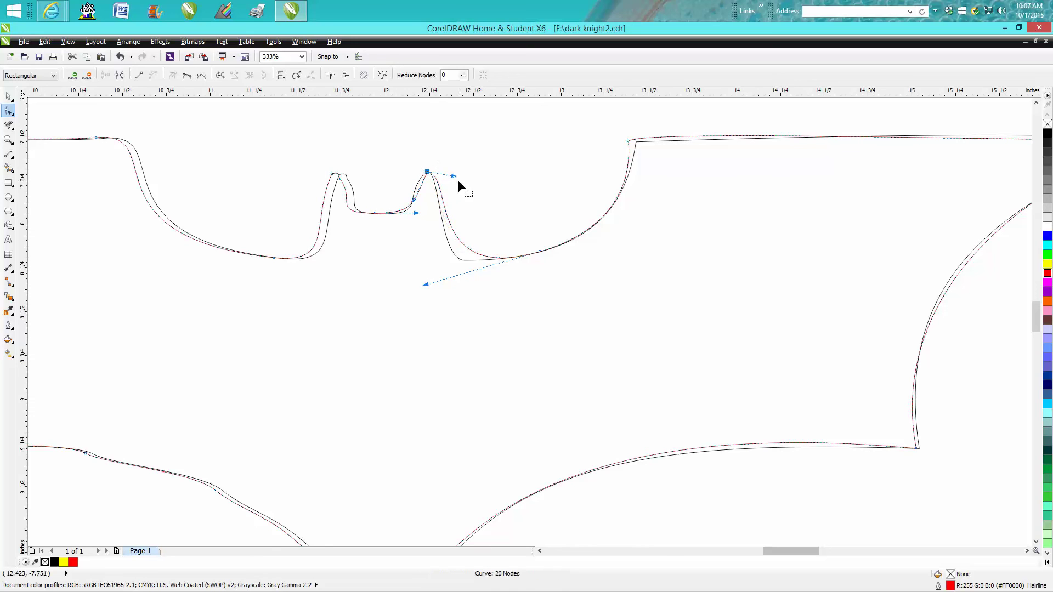
Refine the ear-top curve, flatten the gap between the ears, and nudge the corner and dip nodes onto the trace.
{"action": "left_click", "coordinate": [415, 204]}
{"action": "left_click", "coordinate": [427, 172]}
{"action": "mouse_move", "coordinate": [413, 205]}
{"action": "left_mouse_down"}
{"action": "mouse_move", "coordinate": [408, 184]}
{"action": "mouse_move", "coordinate": [411, 202]}
{"action": "left_mouse_up"}
{"action": "left_click", "coordinate": [413, 217]}
{"action": "left_click", "coordinate": [383, 213]}
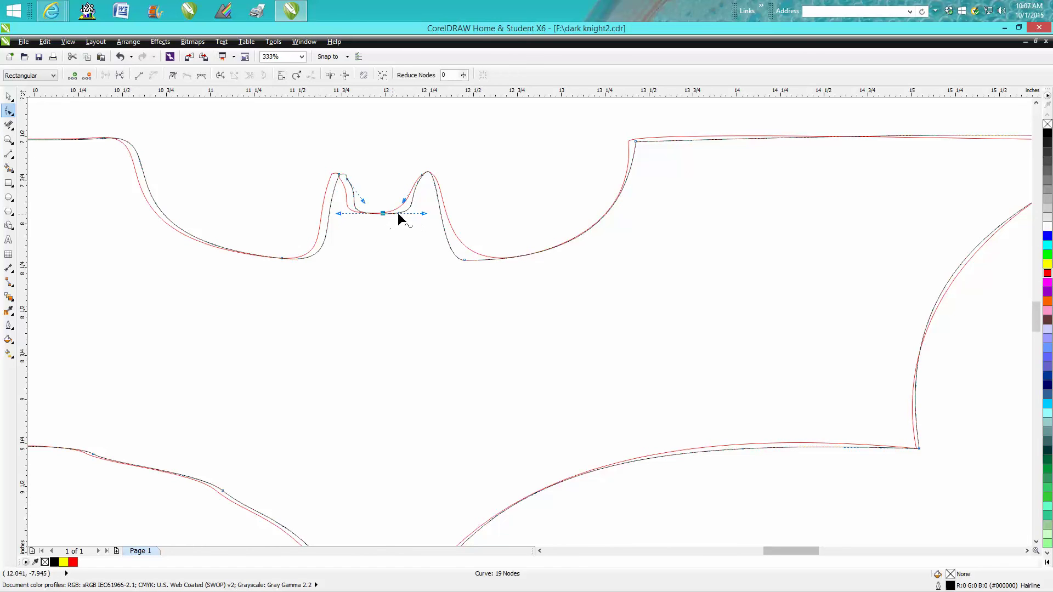
{"action": "left_click_drag", "start_coordinate": [426, 215], "coordinate": [426, 214]}
{"action": "left_click_drag", "start_coordinate": [635, 143], "coordinate": [631, 142]}
{"action": "left_click_drag", "start_coordinate": [466, 261], "coordinate": [483, 259]}
Move the red tracing off to the right and centre the black bat outline on the page.
{"action": "scroll", "coordinate": [496, 271], "scroll_direction": "down", "scroll_amount": 3}
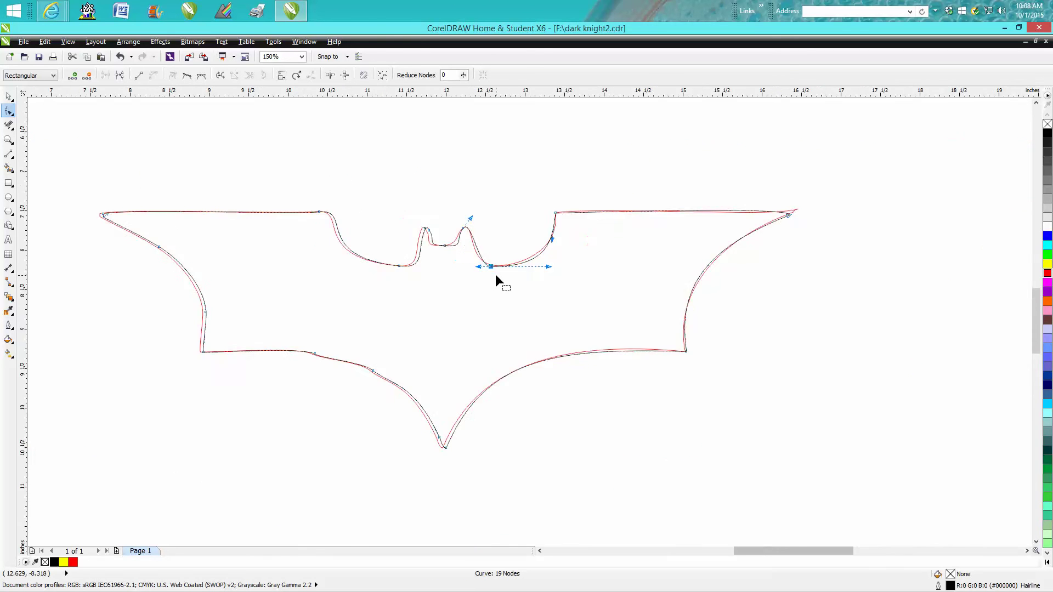
{"action": "scroll", "coordinate": [496, 275], "scroll_direction": "down", "scroll_amount": 2}
{"action": "left_click", "coordinate": [9, 97]}
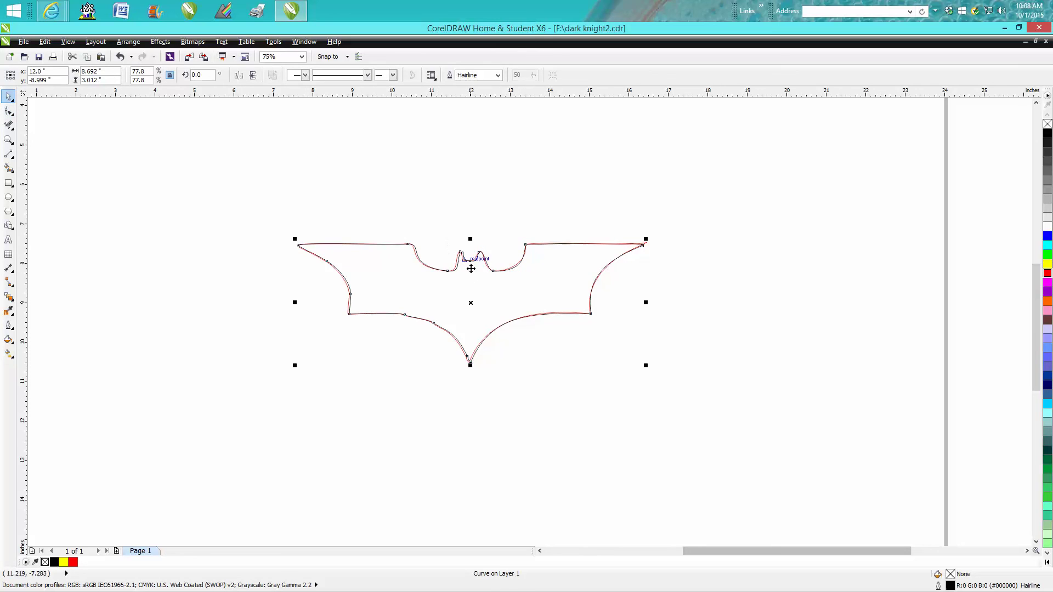
{"action": "left_click_drag", "start_coordinate": [467, 303], "coordinate": [480, 443]}
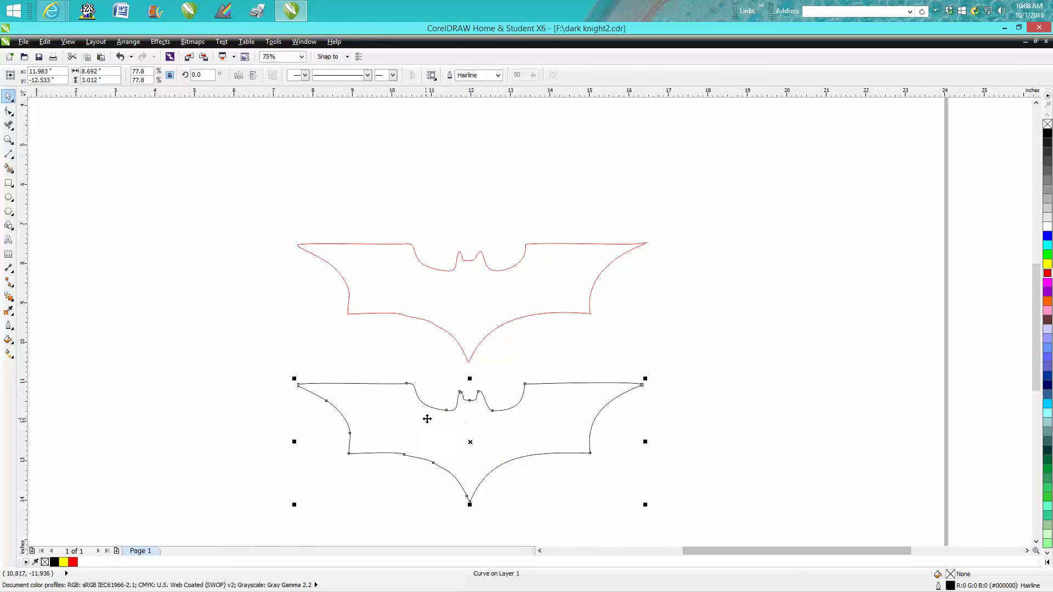
{"action": "left_click", "coordinate": [475, 349]}
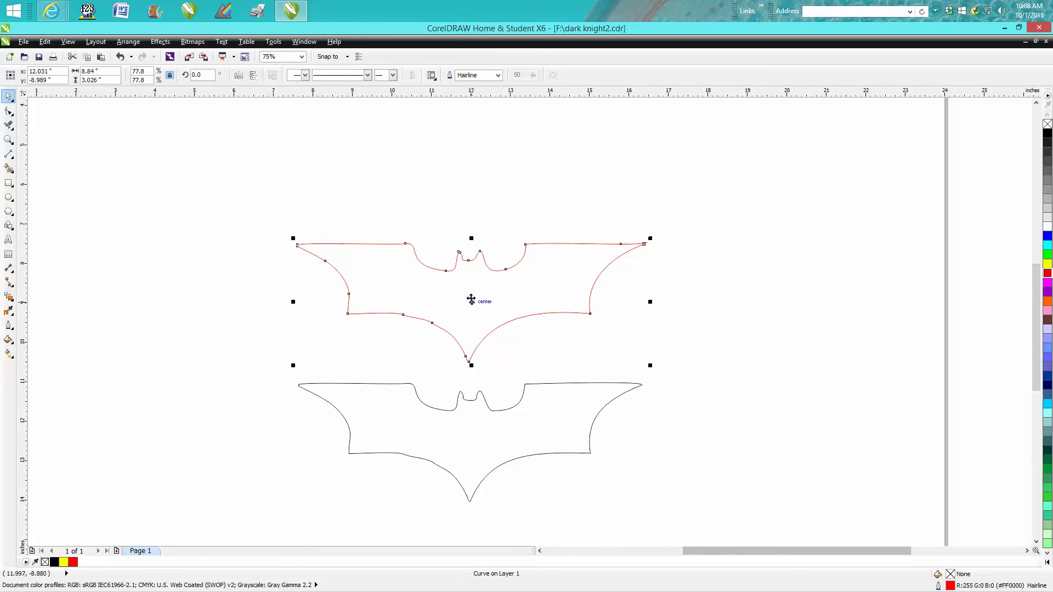
{"action": "left_click_drag", "start_coordinate": [473, 301], "coordinate": [804, 253]}
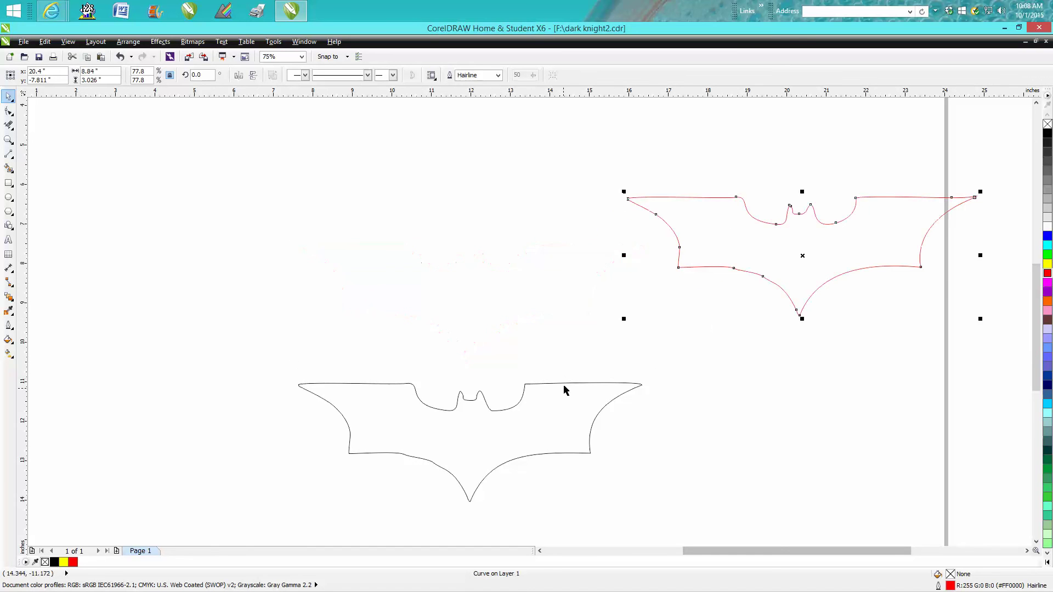
{"action": "left_click", "coordinate": [565, 384]}
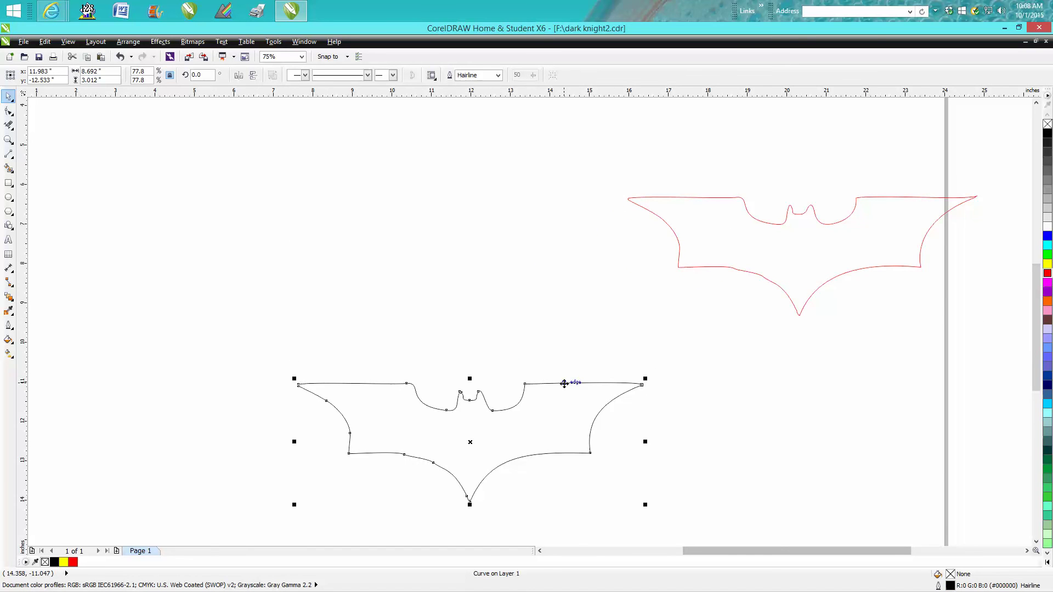
{"action": "key", "text": "p"}
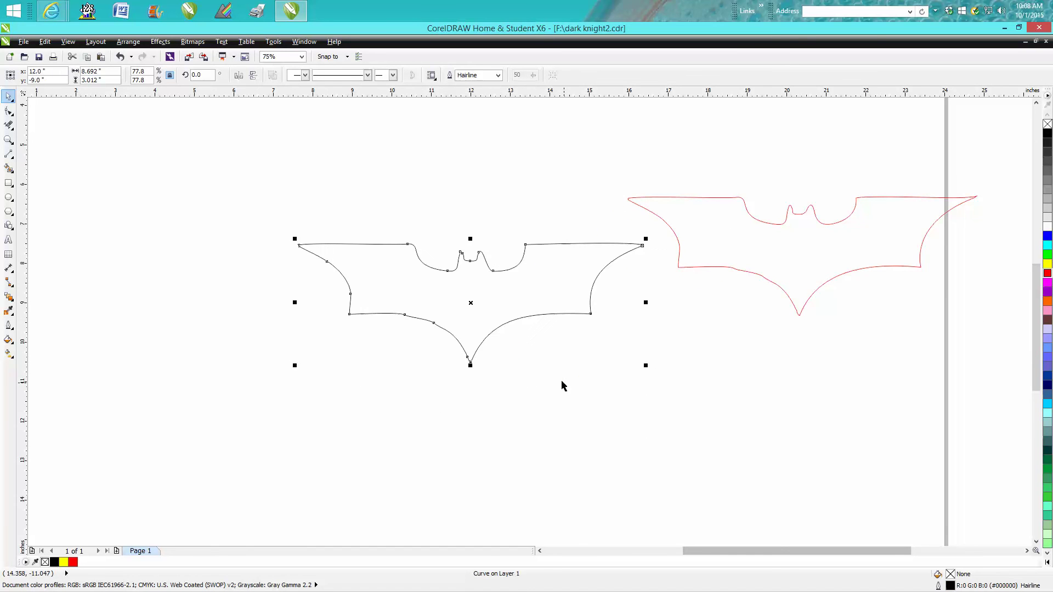
Draw a long vertical 2-point line and centre it on the page through the bat.
{"action": "left_click", "coordinate": [12, 158]}
{"action": "left_click", "coordinate": [62, 165]}
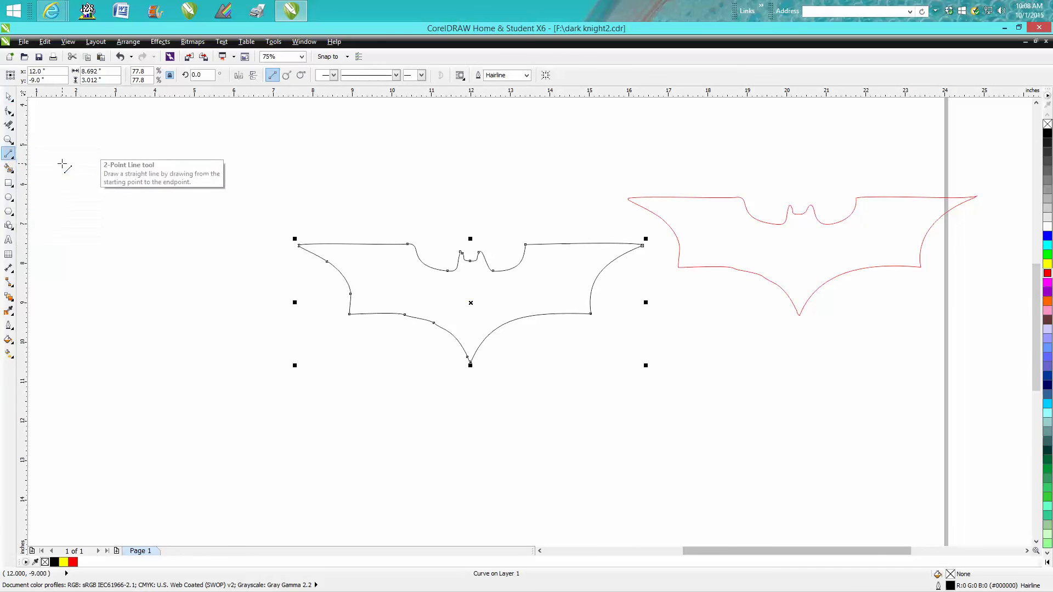
{"action": "mouse_move", "coordinate": [163, 125]}
{"action": "left_mouse_down"}
{"action": "mouse_move", "coordinate": [143, 355]}
{"action": "mouse_move", "coordinate": [151, 450]}
{"action": "left_mouse_up"}
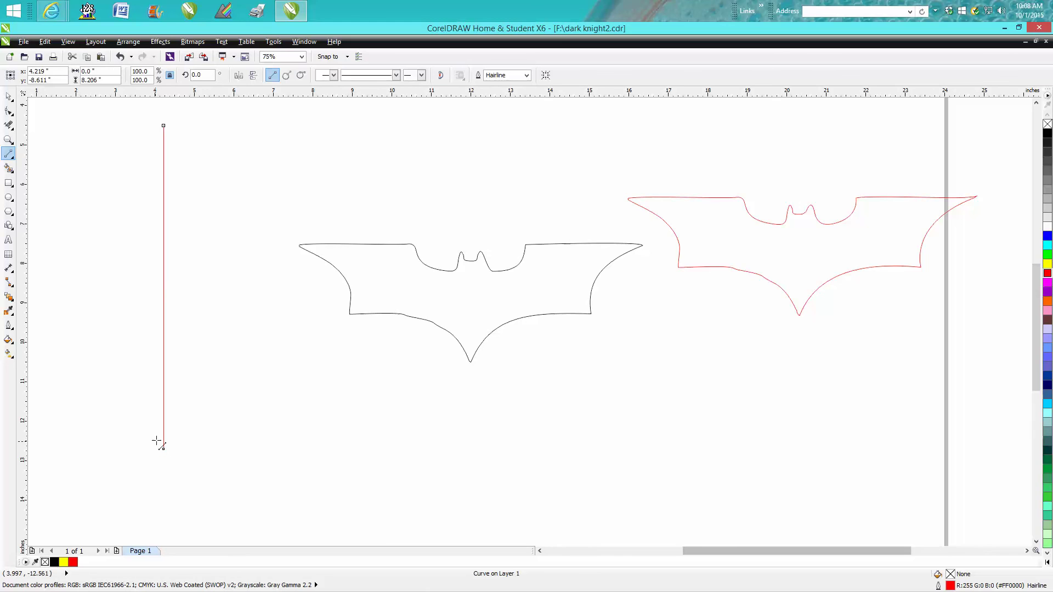
{"action": "key", "text": "p"}
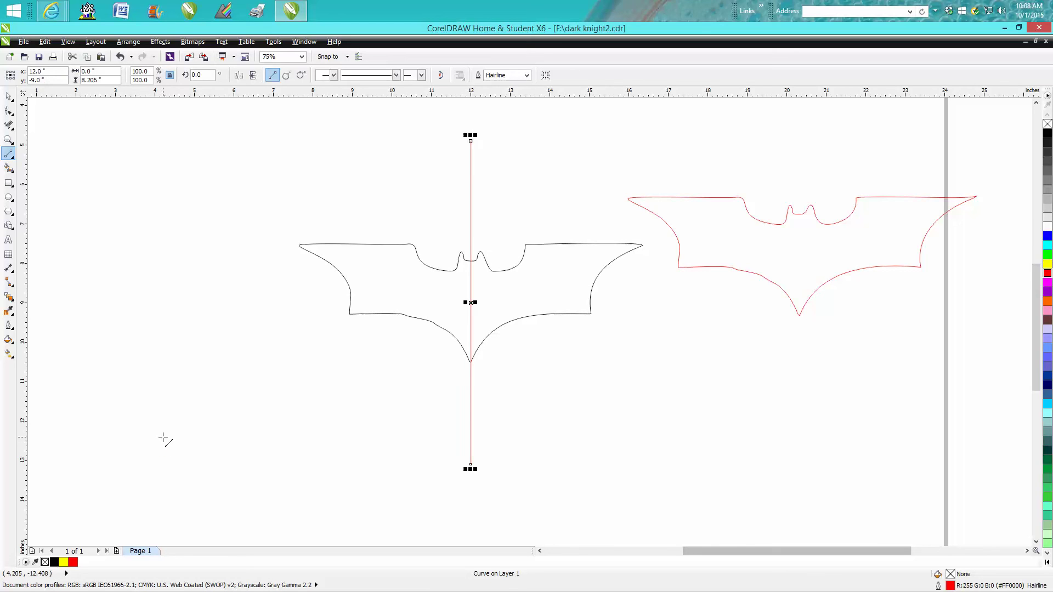
Erase the bat outline's left half with Virtual Segment Delete.
{"action": "left_click", "coordinate": [13, 132]}
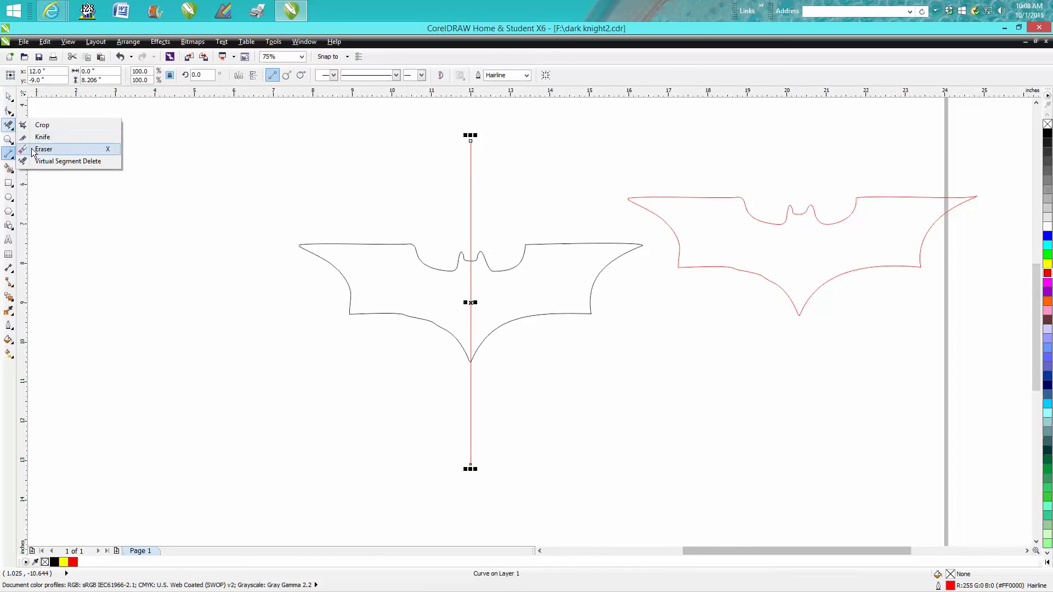
{"action": "left_click", "coordinate": [52, 162]}
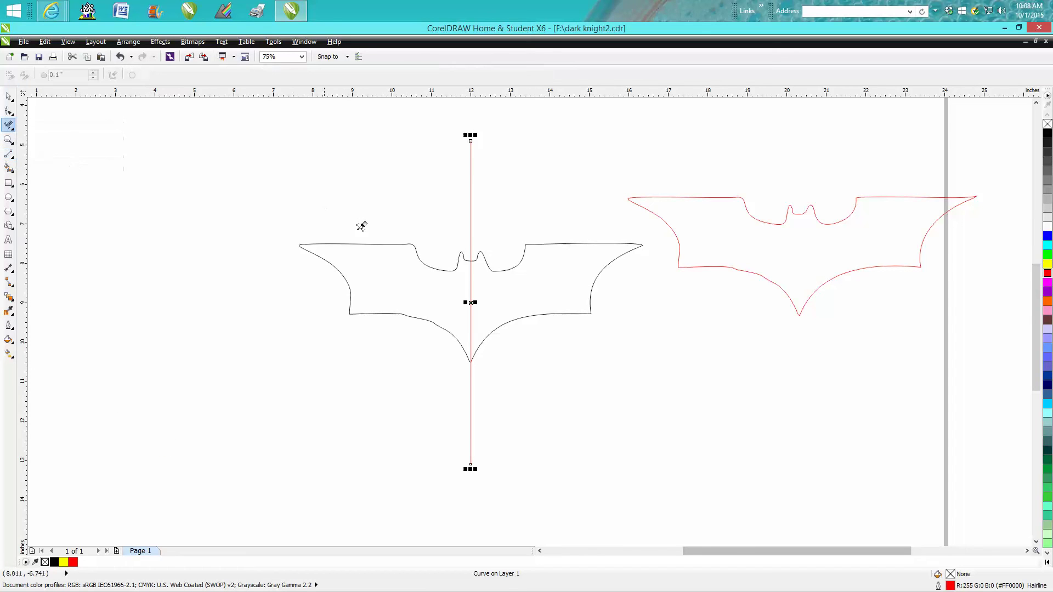
{"action": "left_click", "coordinate": [466, 253]}
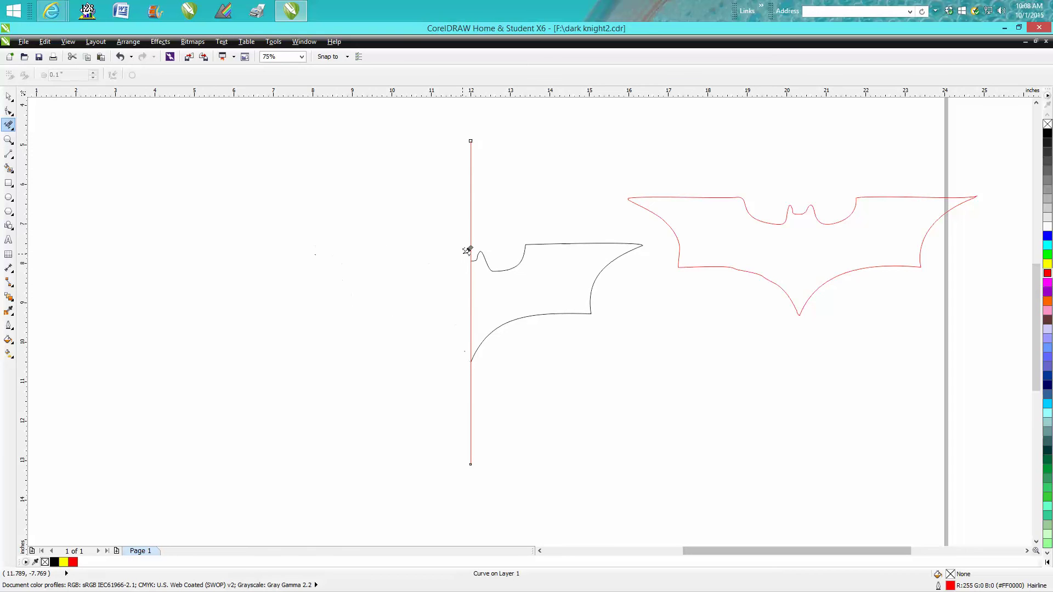
Select the half-bat curve and make a horizontally mirrored copy of it.
{"action": "left_click", "coordinate": [8, 97]}
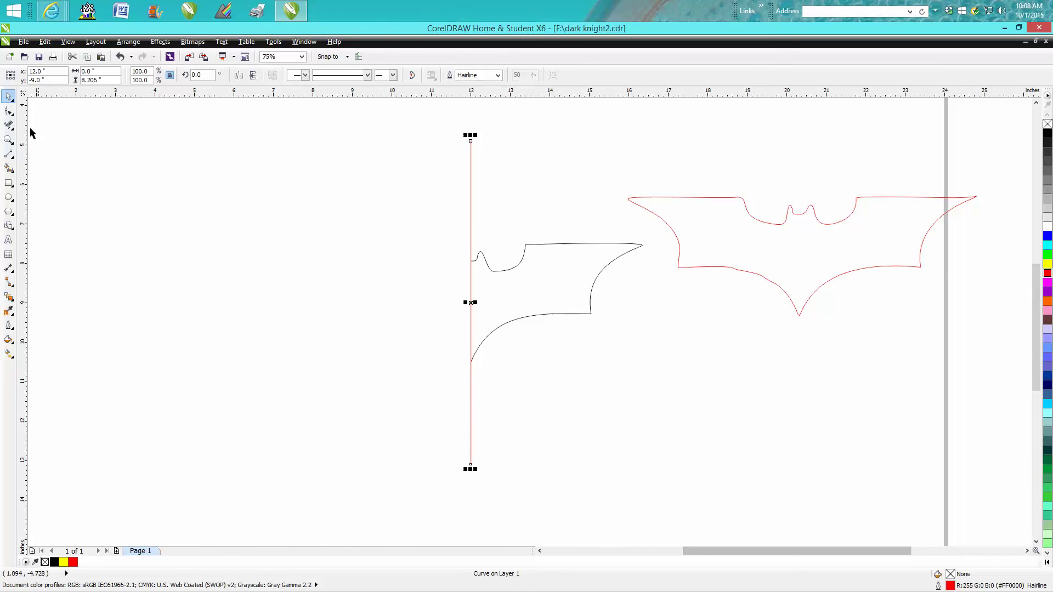
{"action": "left_click", "coordinate": [549, 245]}
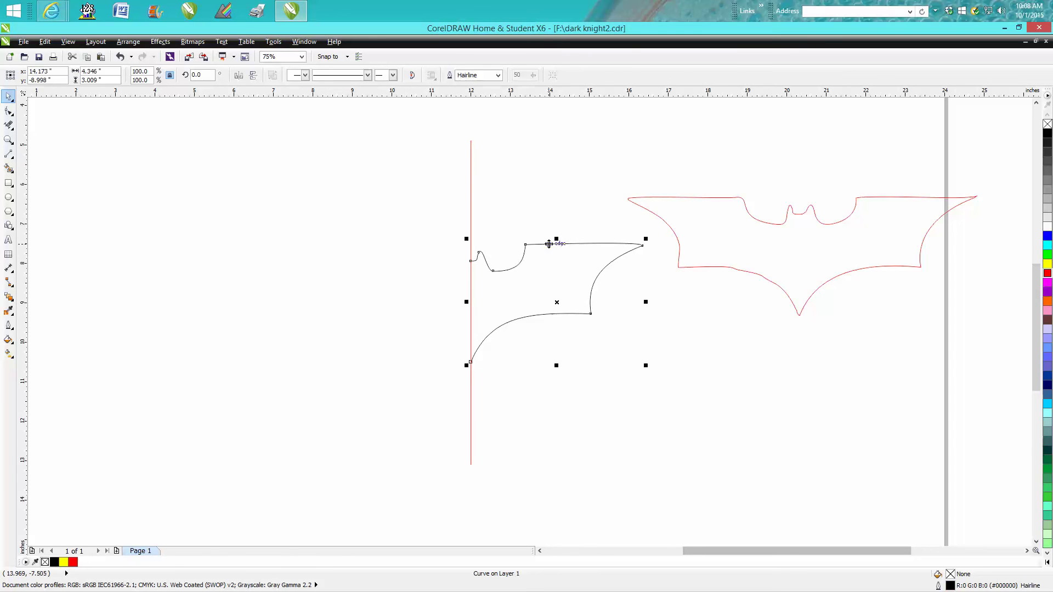
{"action": "left_click", "coordinate": [240, 75]}
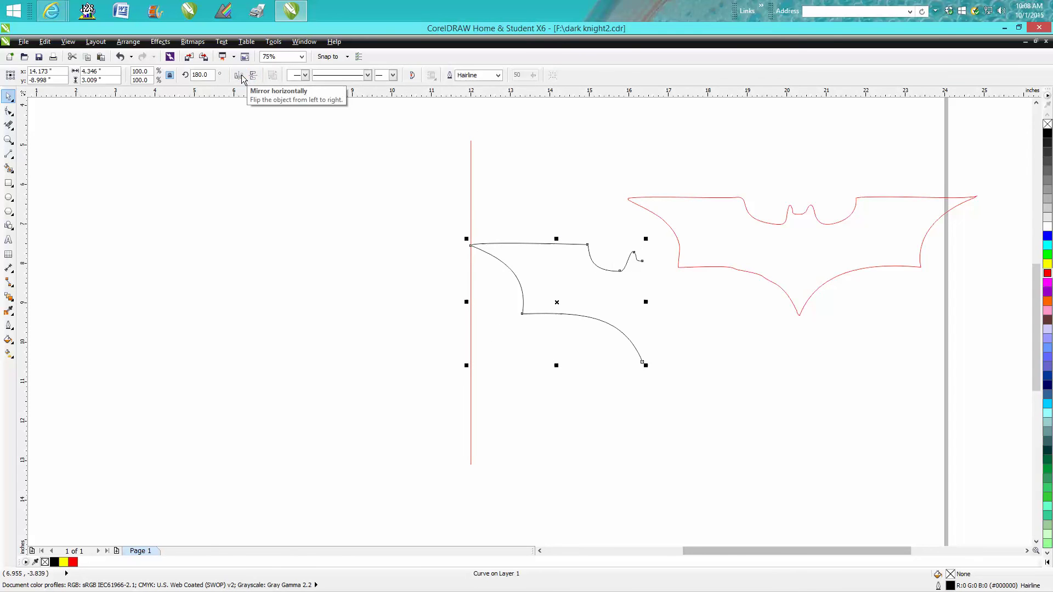
{"action": "left_click", "coordinate": [254, 75]}
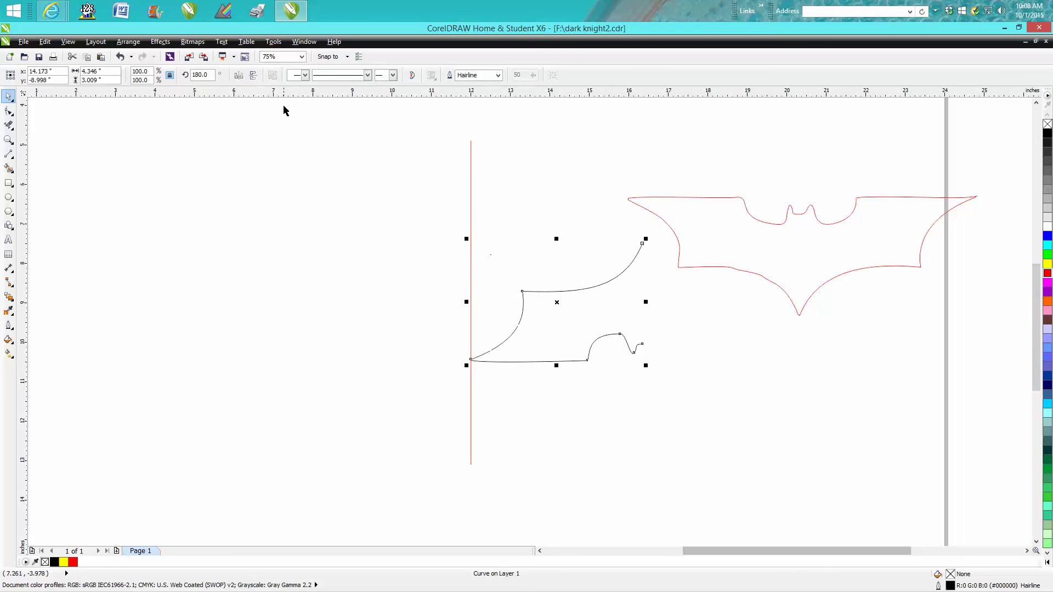
{"action": "left_click", "coordinate": [253, 77]}
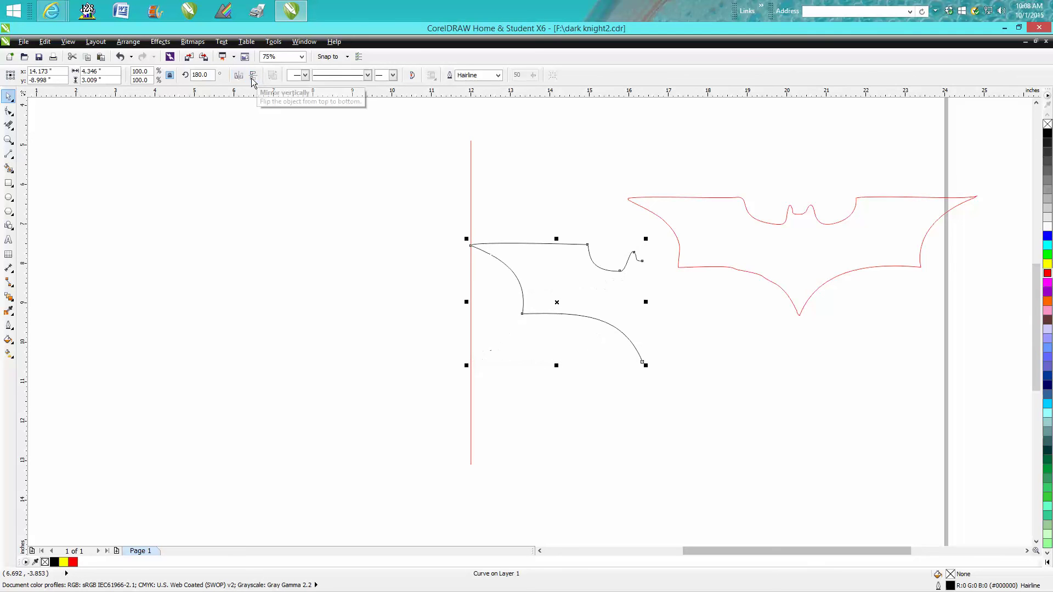
{"action": "left_click", "coordinate": [237, 77]}
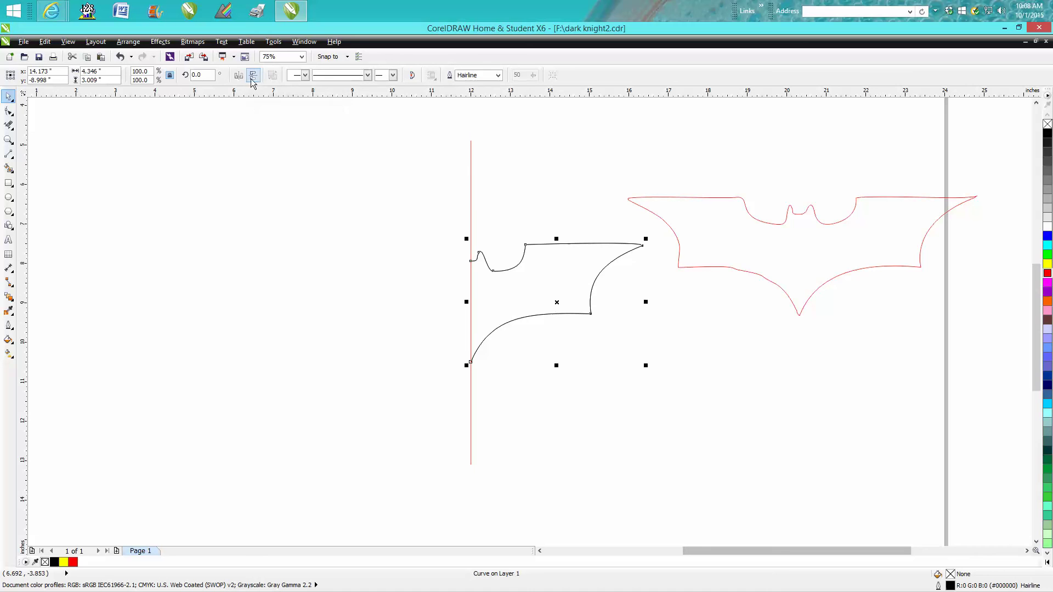
{"action": "left_click", "coordinate": [253, 80]}
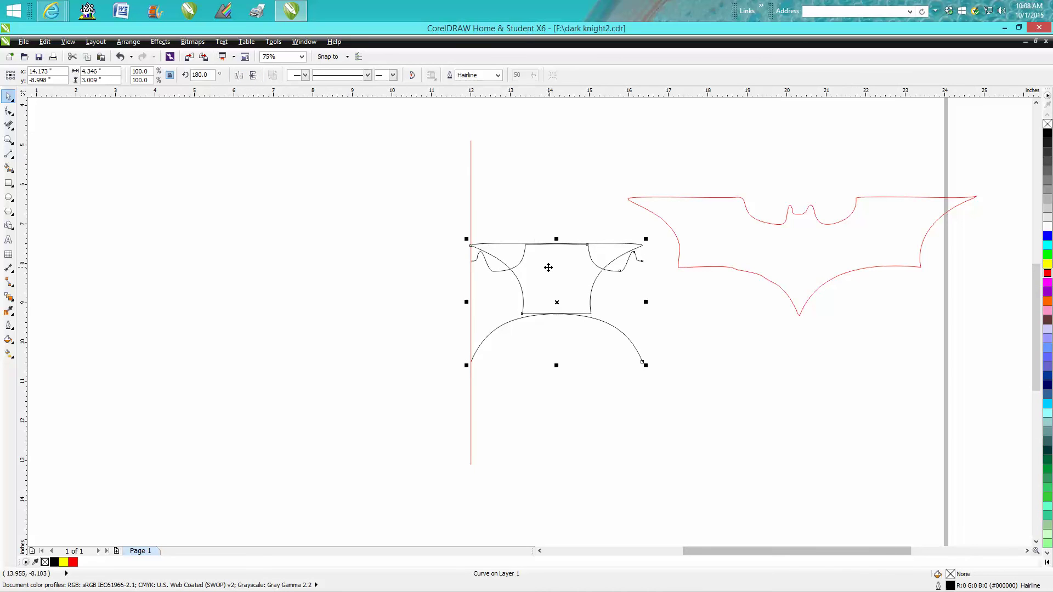
Move the mirrored half to the left of the red centre line, undoing one misplaced move.
{"action": "left_click", "coordinate": [489, 196]}
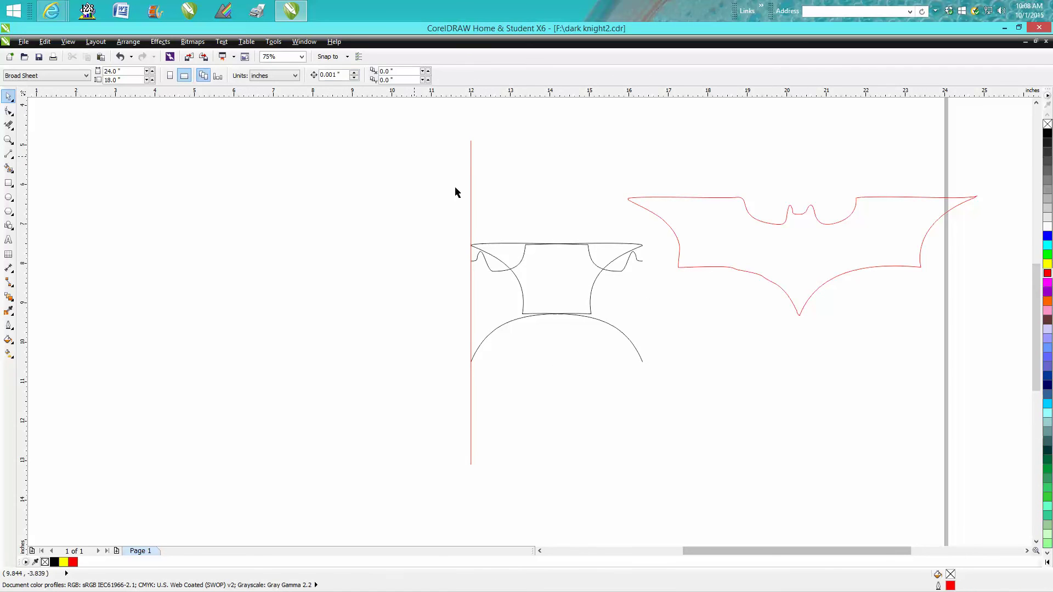
{"action": "left_click", "coordinate": [592, 297]}
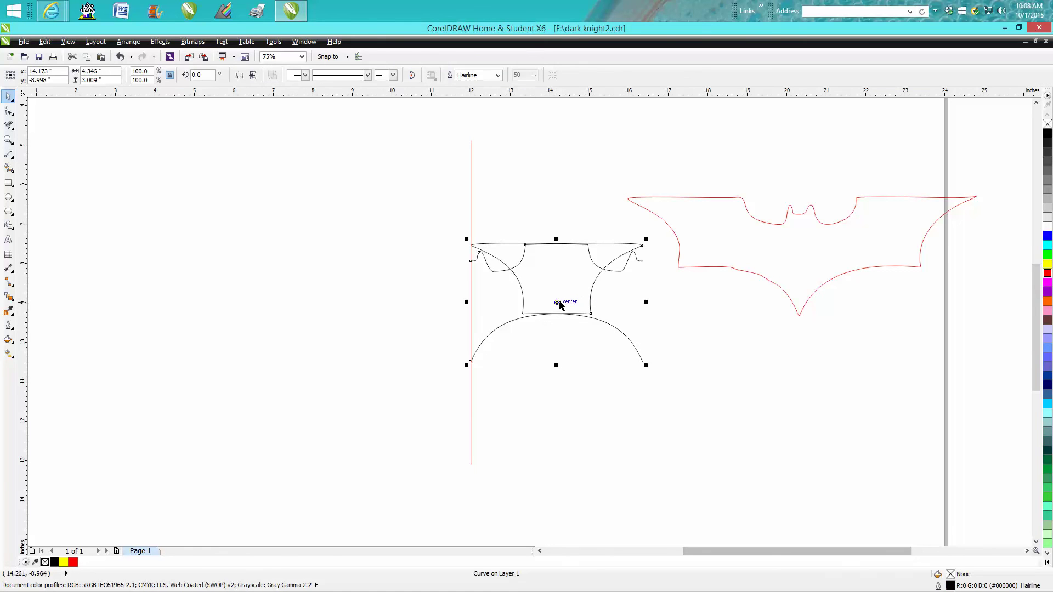
{"action": "left_click_drag", "start_coordinate": [561, 303], "coordinate": [545, 322]}
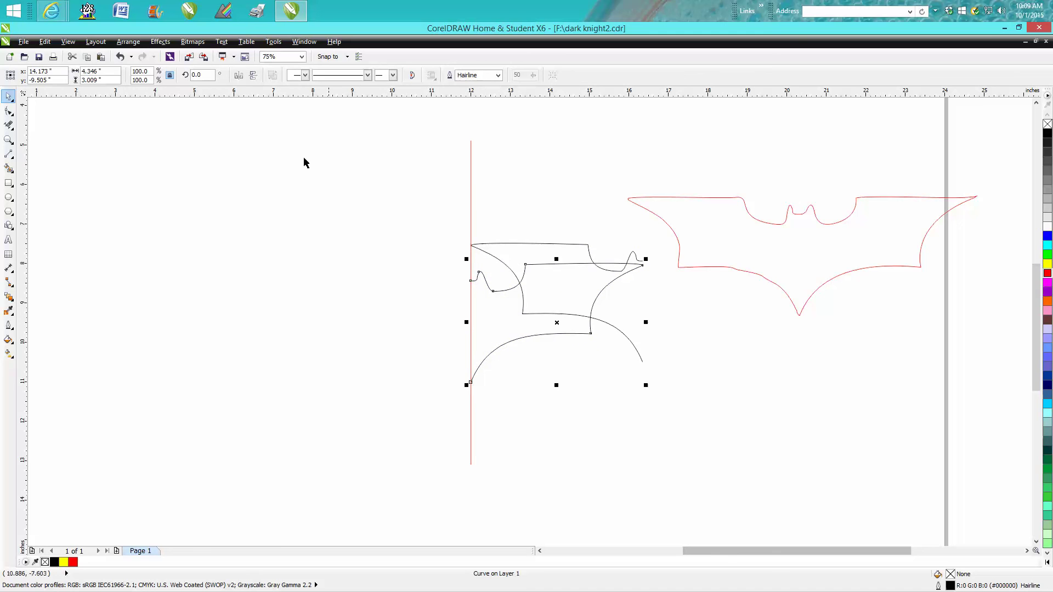
{"action": "left_click", "coordinate": [120, 57]}
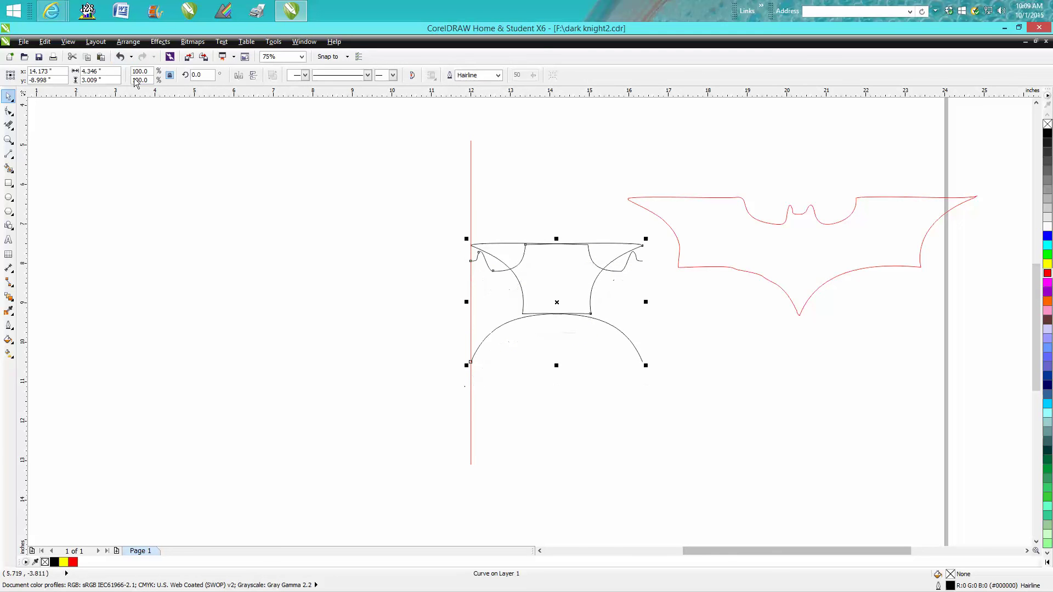
{"action": "left_click", "coordinate": [661, 335]}
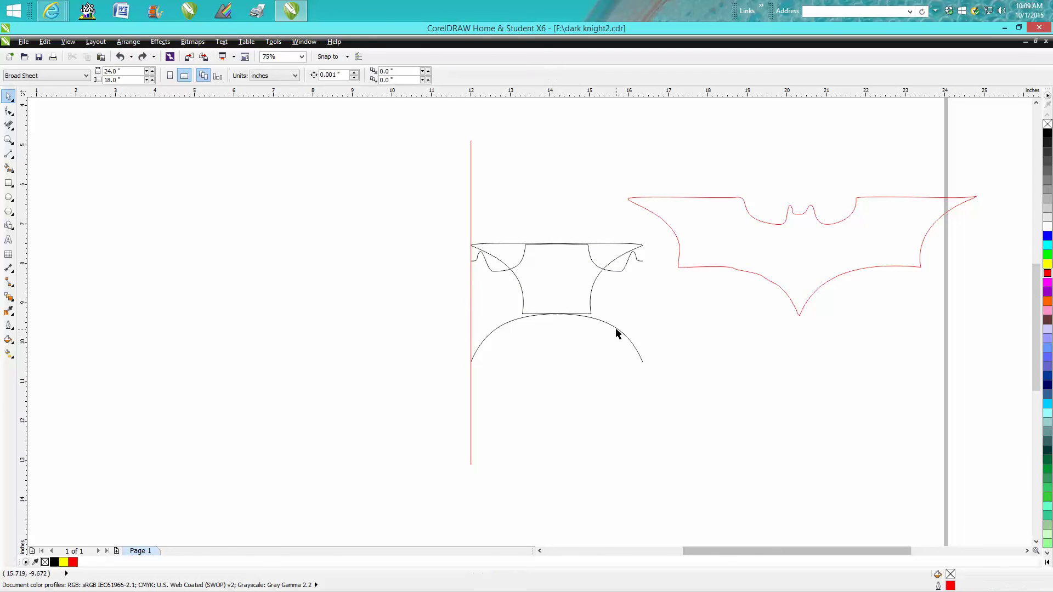
{"action": "left_click", "coordinate": [623, 270]}
{"action": "left_click_drag", "start_coordinate": [623, 270], "coordinate": [454, 267]}
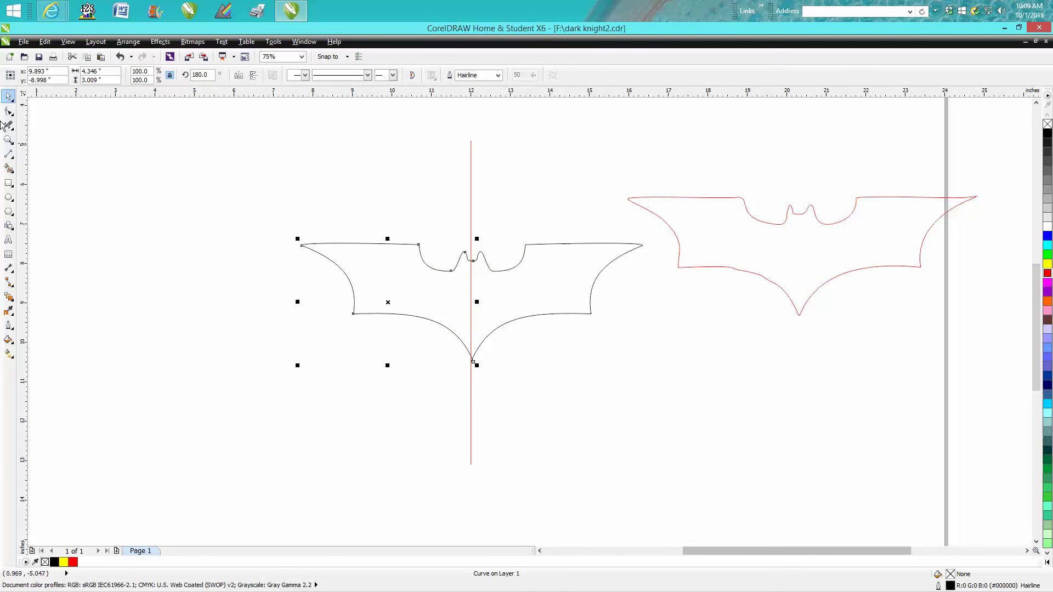
Zoom into the centre join and nudge the left half leftward until the halves meet.
{"action": "left_click", "coordinate": [9, 139]}
{"action": "left_click_drag", "start_coordinate": [412, 217], "coordinate": [555, 345]}
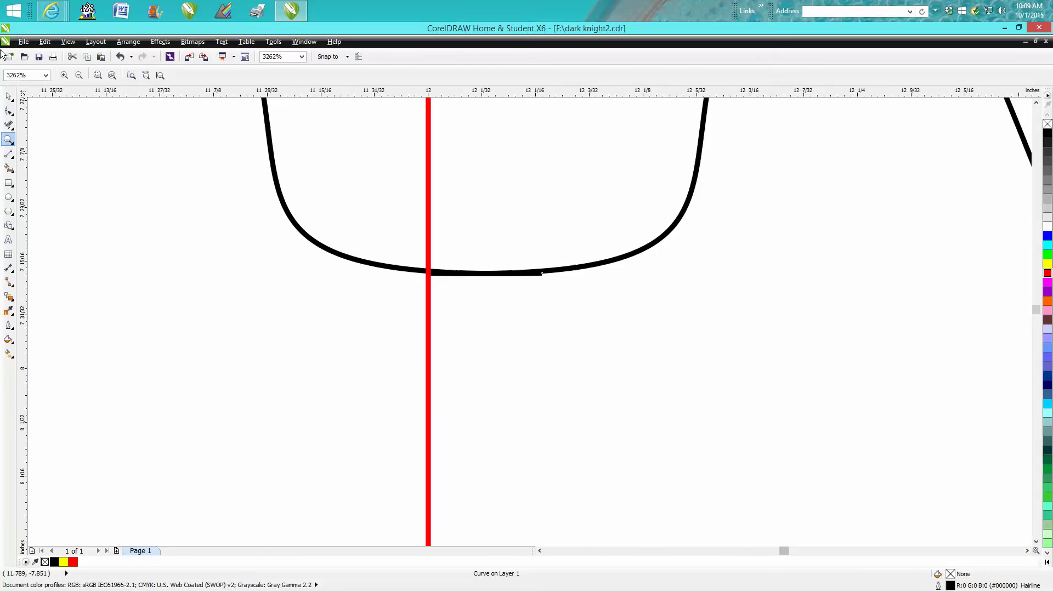
{"action": "left_click", "coordinate": [9, 96]}
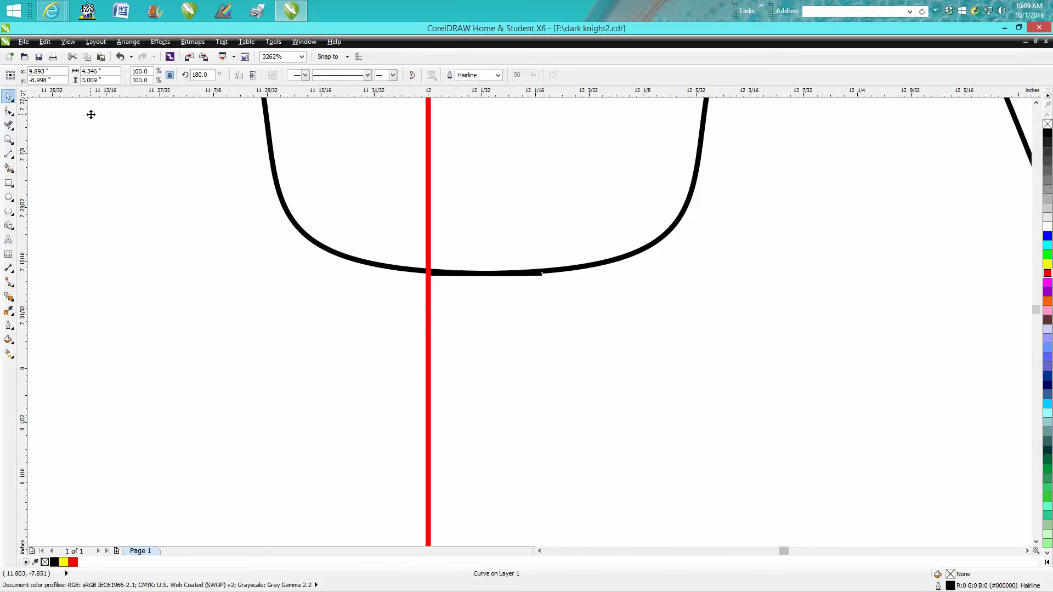
{"action": "key", "text": "Left"}
{"action": "key", "text": "Left"}
{"action": "key", "text": "Left"}
{"action": "key", "text": "Left"}
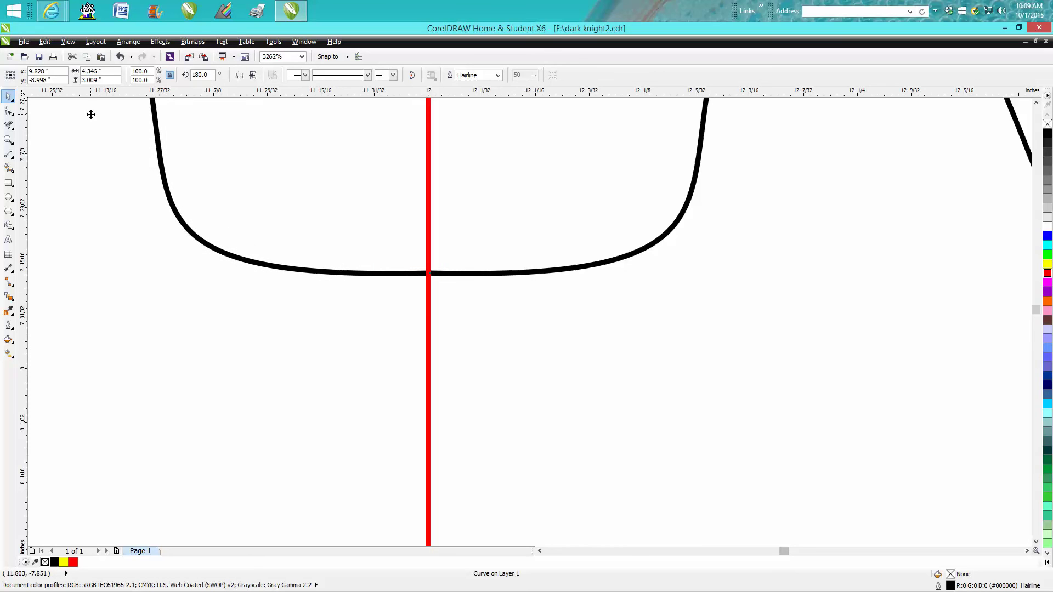
{"action": "key", "text": "Left"}
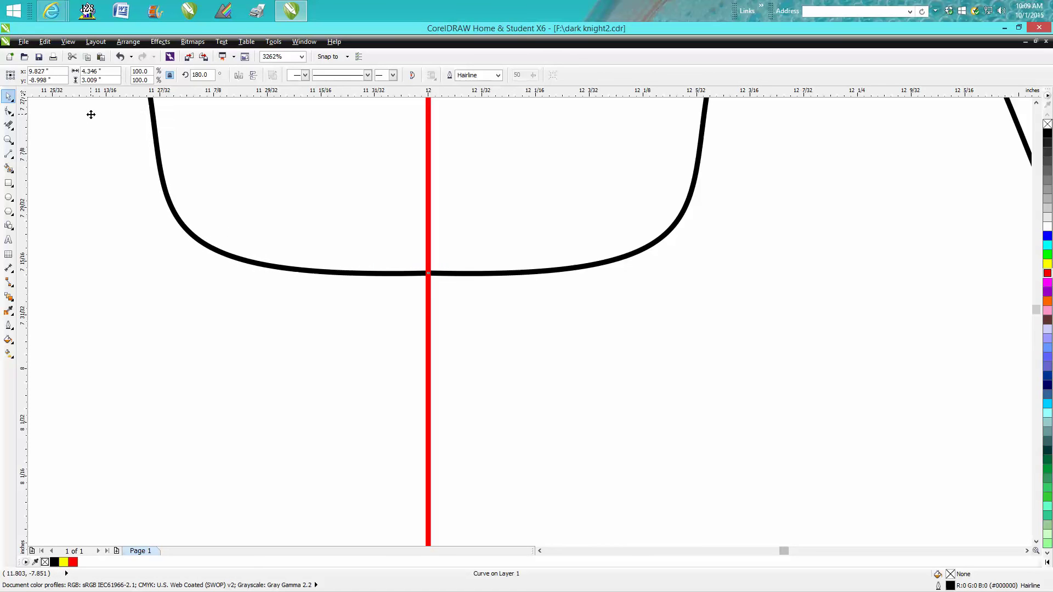
Delete the red vertical centre line.
{"action": "left_click", "coordinate": [428, 214]}
{"action": "key", "text": "Delete"}
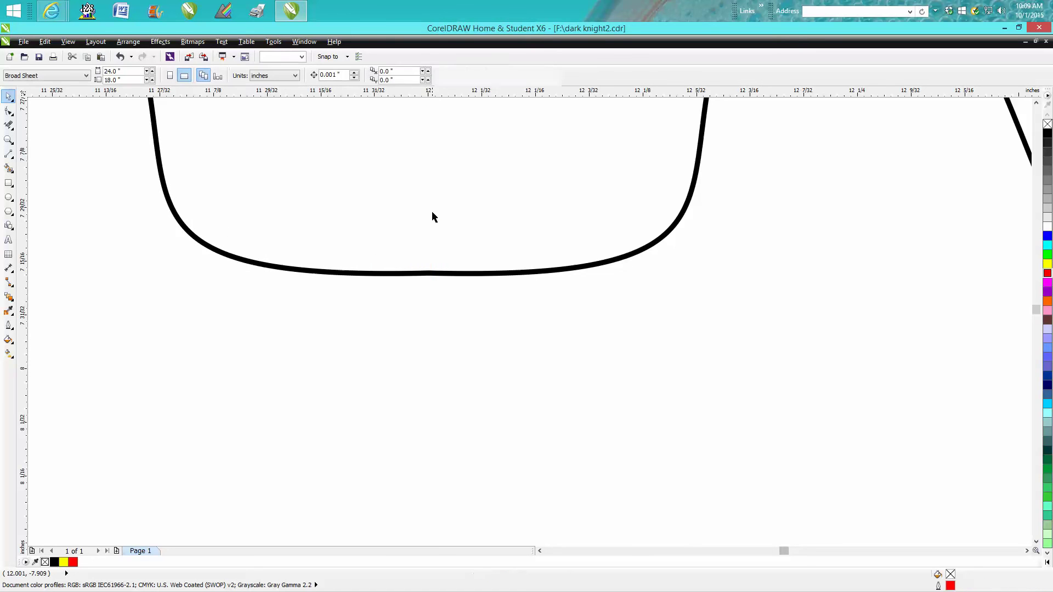
{"action": "scroll", "coordinate": [434, 220], "scroll_direction": "down", "scroll_amount": 5}
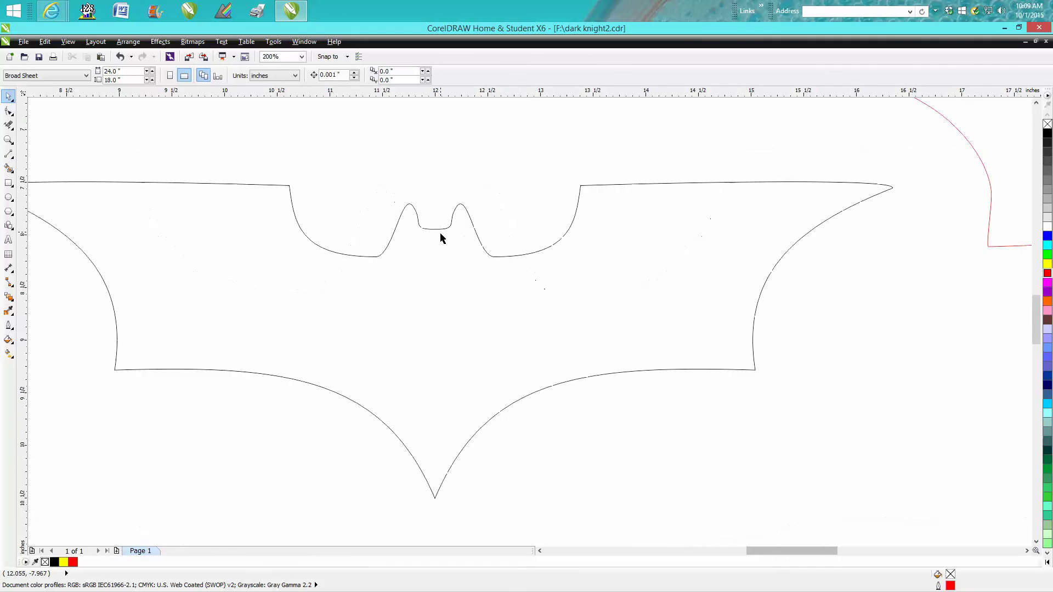
Marquee-select both bat halves and weld them into one shape, then reselect the welded bat.
{"action": "scroll", "coordinate": [406, 271], "scroll_direction": "down", "scroll_amount": 1}
{"action": "left_click_drag", "start_coordinate": [163, 190], "coordinate": [669, 385]}
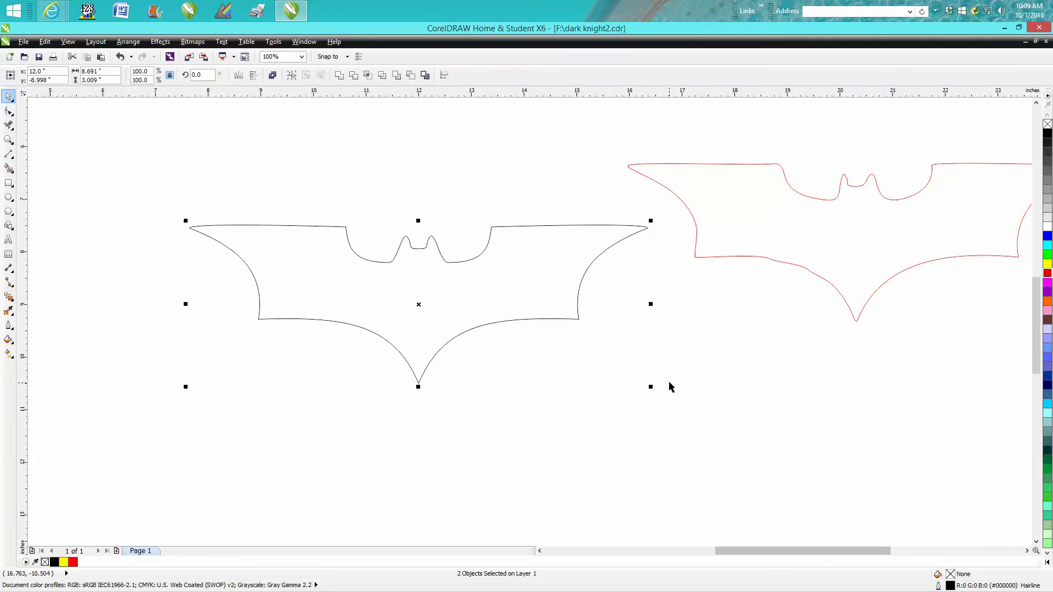
{"action": "left_click", "coordinate": [339, 76]}
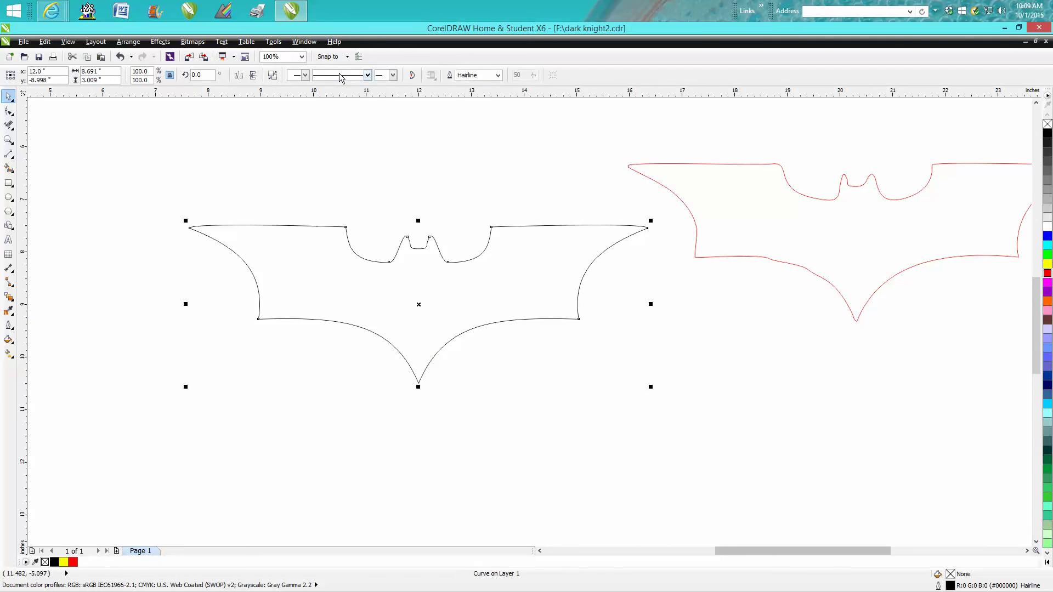
{"action": "left_click", "coordinate": [722, 170]}
{"action": "left_click", "coordinate": [465, 263]}
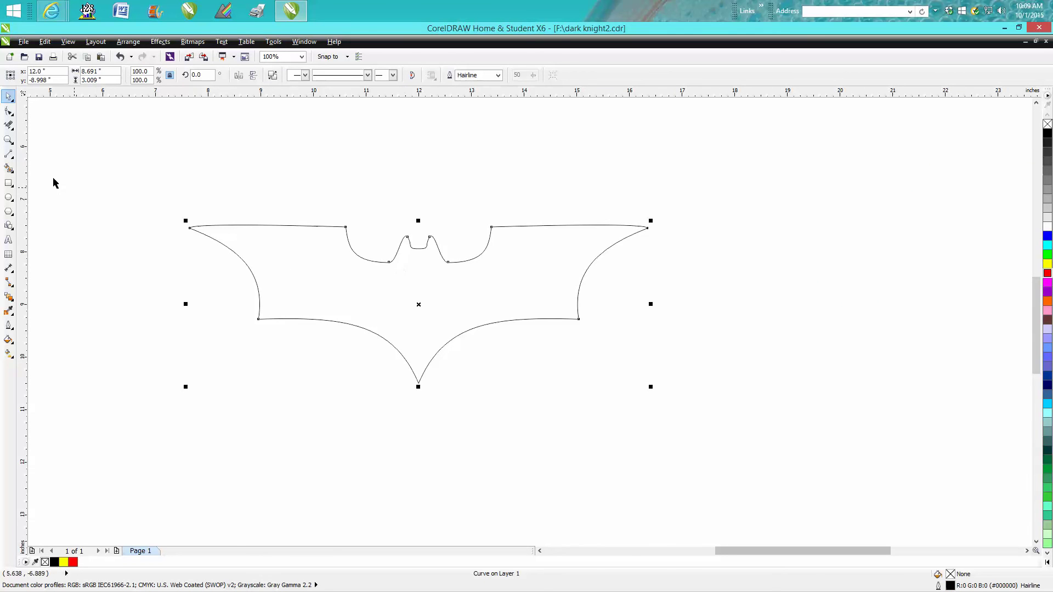
{"action": "left_click", "coordinate": [12, 167]}
Fill the bat solid black with Smart Fill, then zoom in on the ears to check and back out.
{"action": "left_click", "coordinate": [350, 275]}
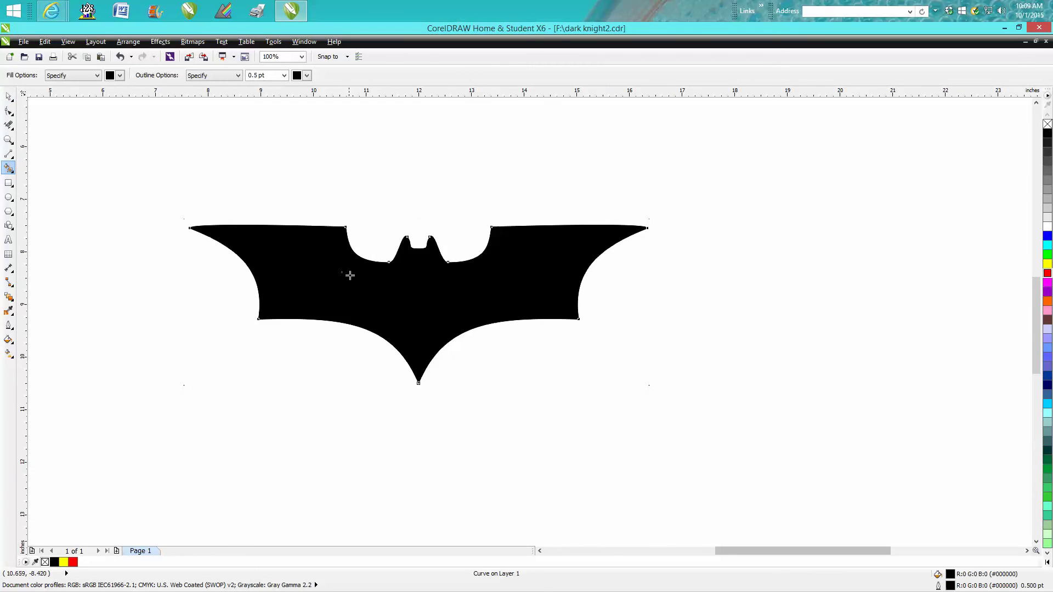
{"action": "left_click", "coordinate": [10, 141]}
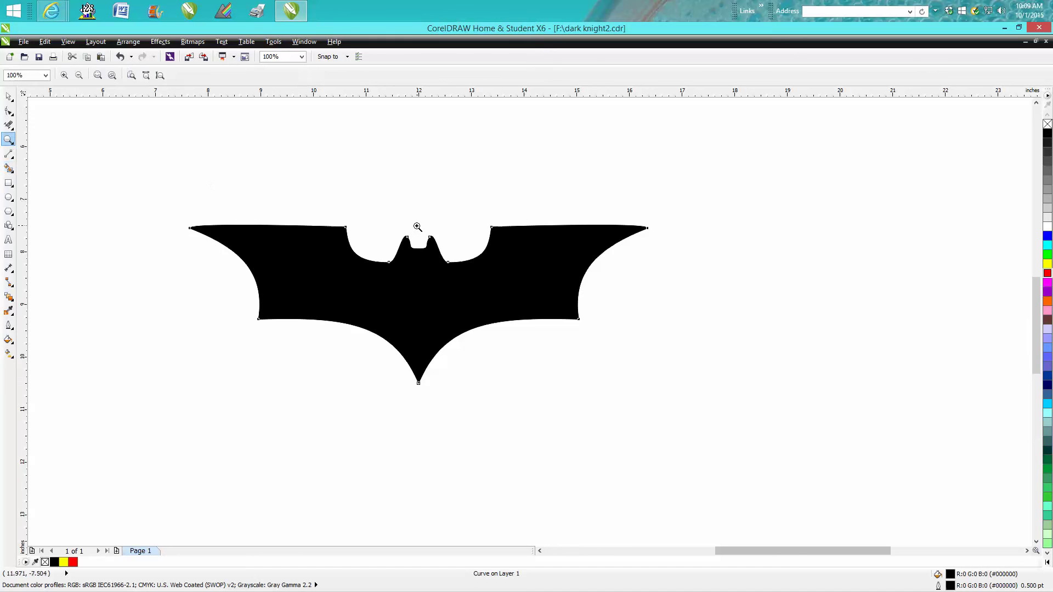
{"action": "left_click_drag", "start_coordinate": [418, 228], "coordinate": [483, 280]}
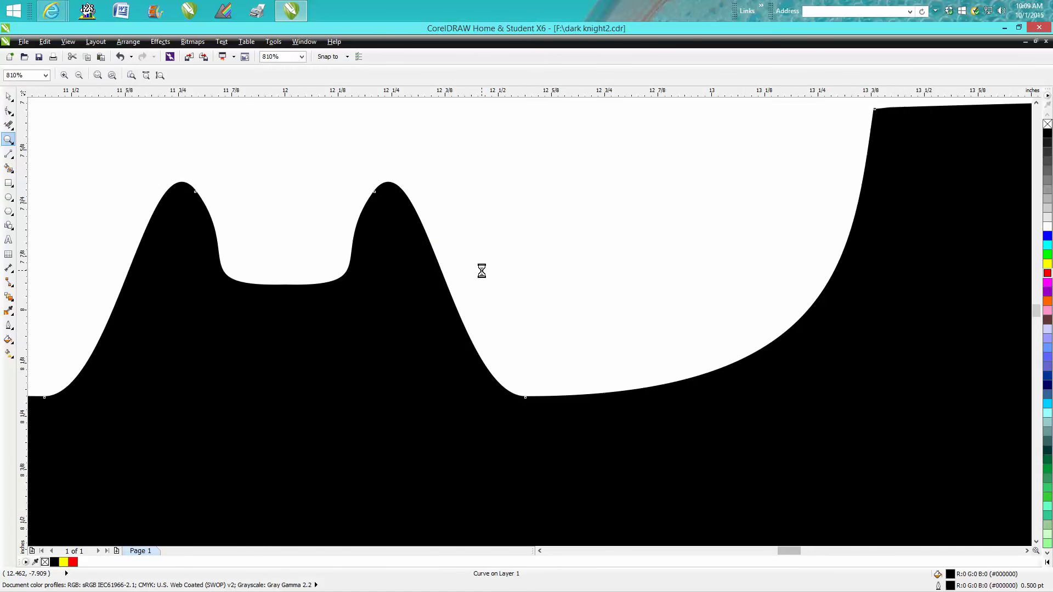
{"action": "right_click", "coordinate": [483, 269]}
{"action": "right_click", "coordinate": [483, 269]}
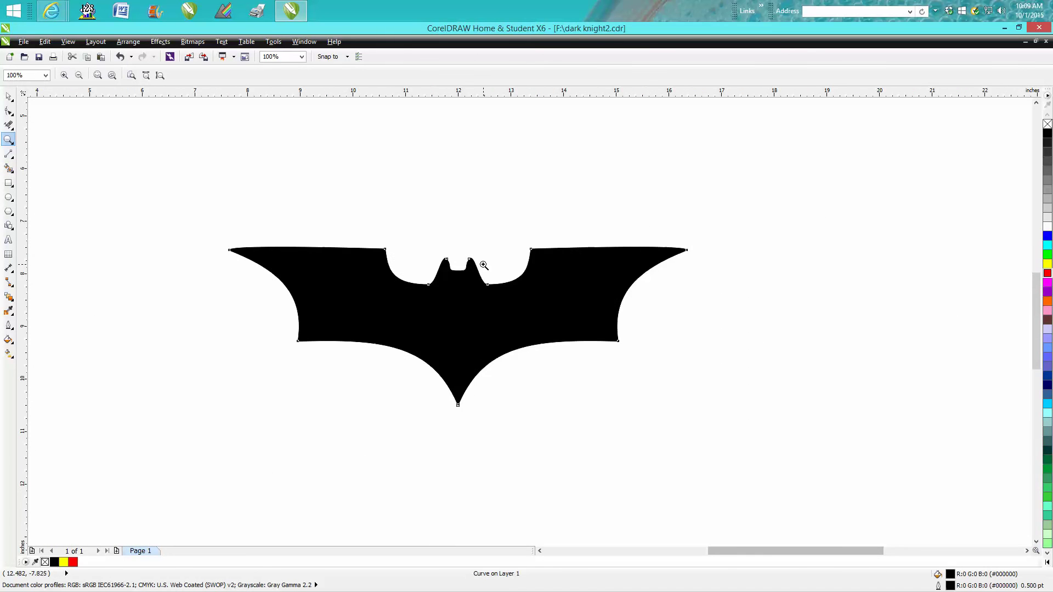